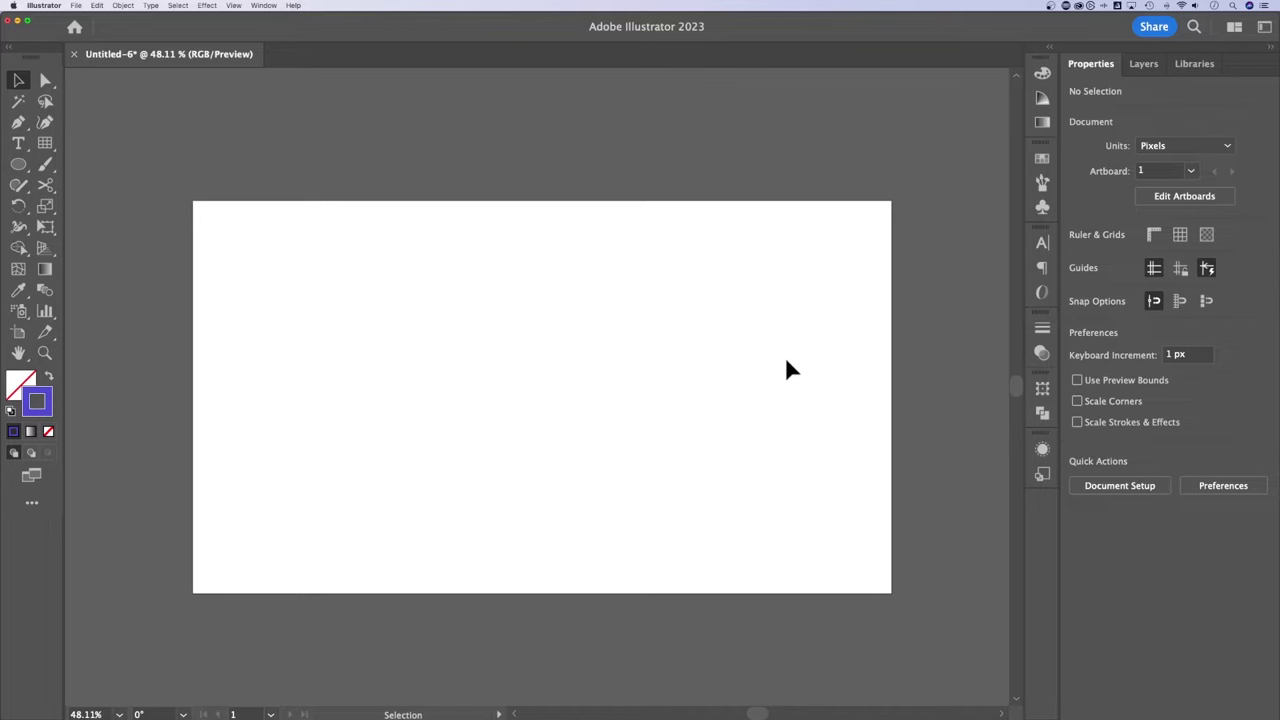
# Step: Turn on View > Show Grid so the document grid covers the artboard and canvas
pyautogui.click(233, 5)
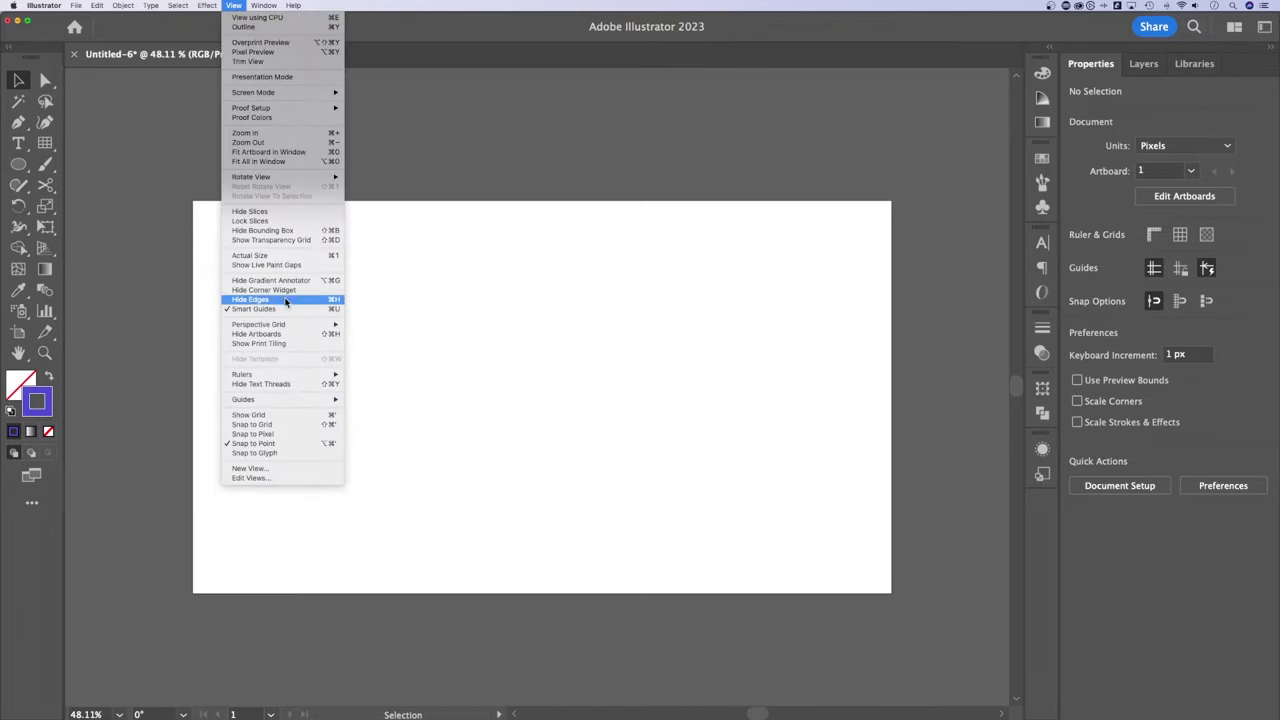
pyautogui.click(285, 417)
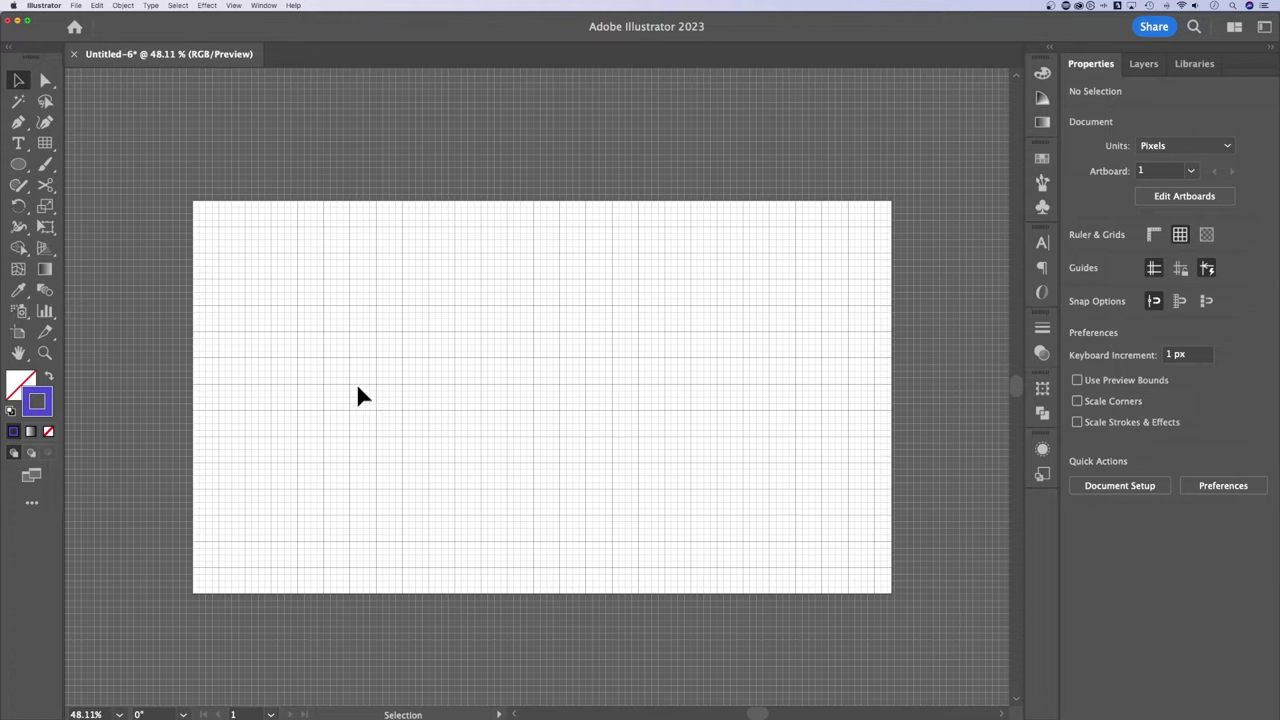
pyautogui.click(55, 6)
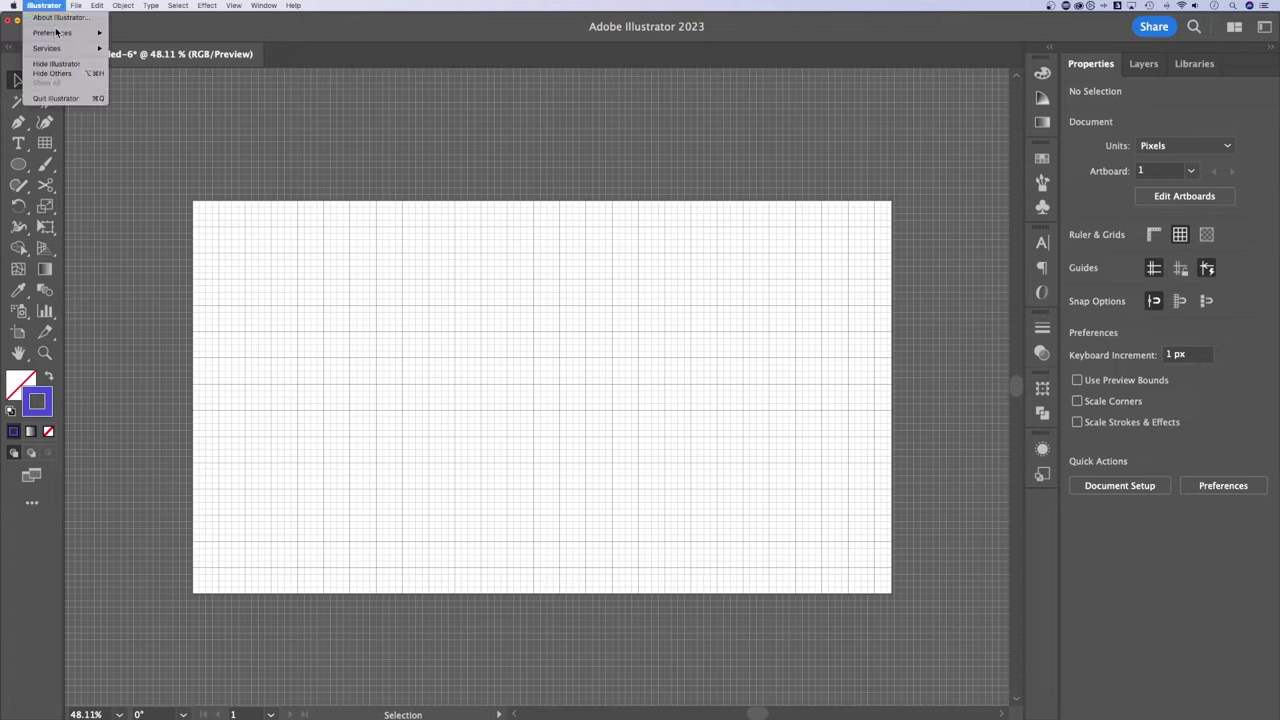
pyautogui.moveTo(53, 33)
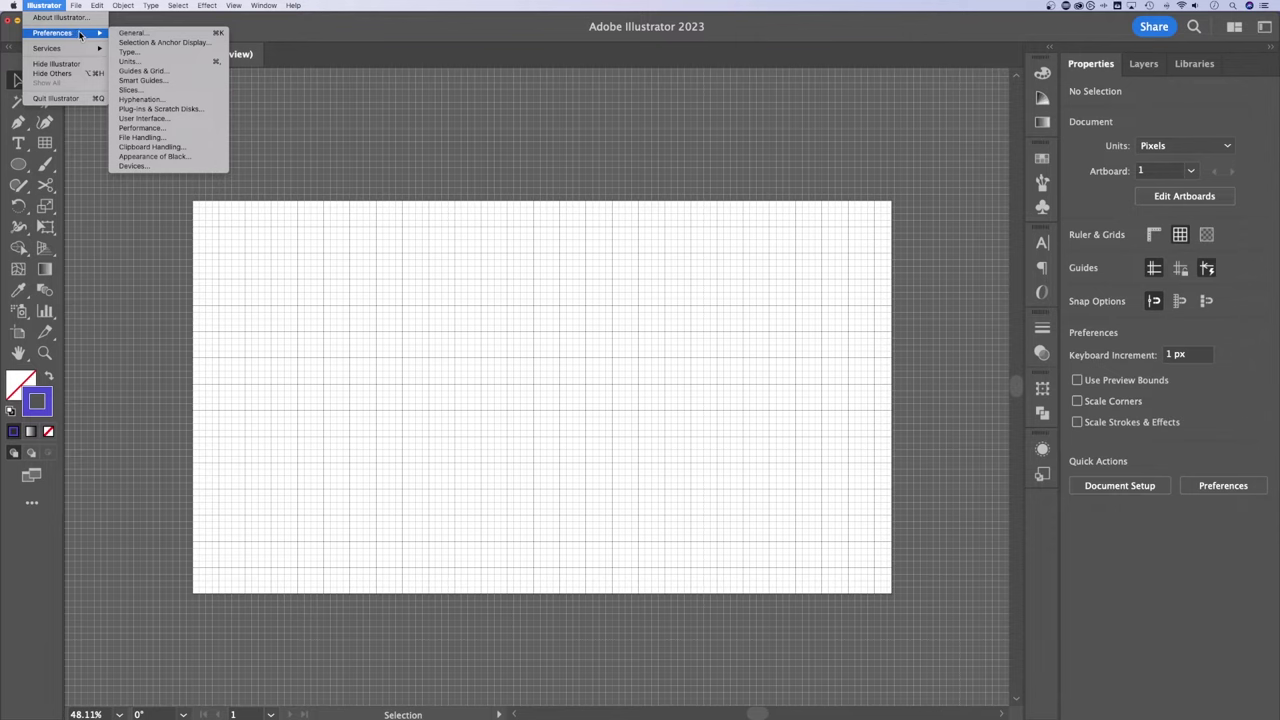
# Step: In Guides & Grid preferences, set gridlines every 100 px, 4 subdivisions, Lines style
pyautogui.click(153, 73)
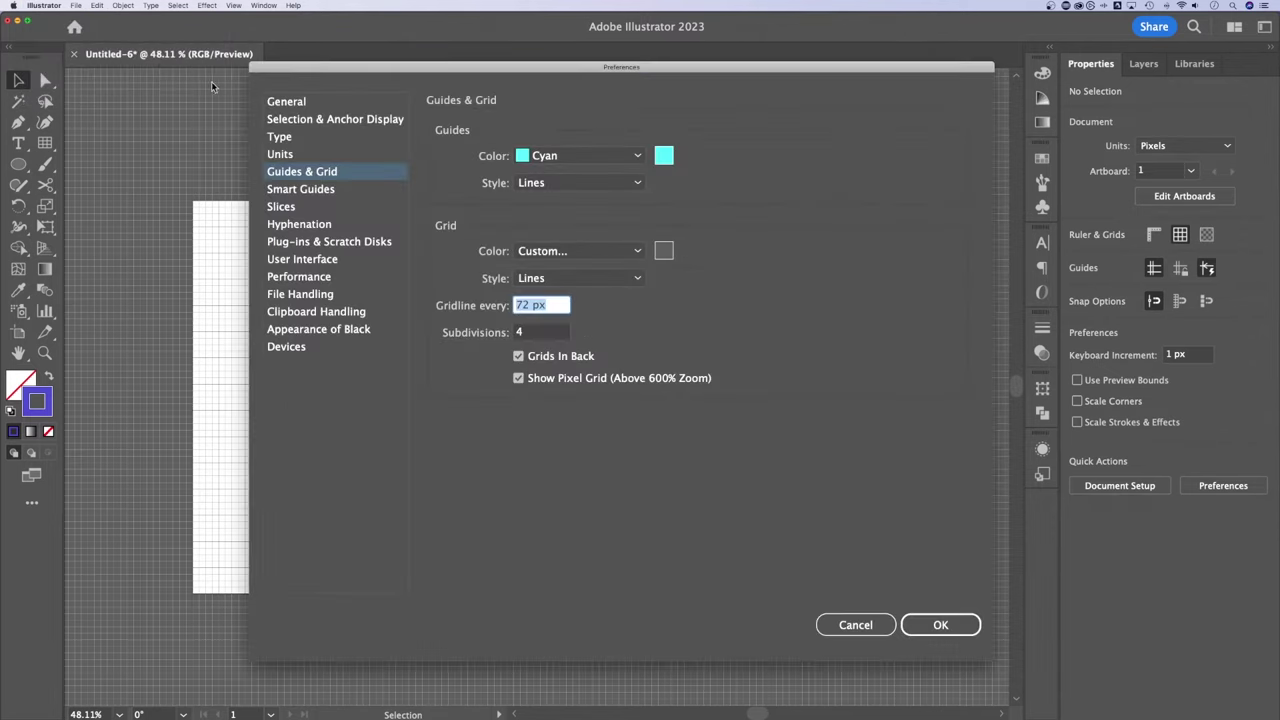
pyautogui.moveTo(493, 100); pyautogui.dragTo(497, 82)
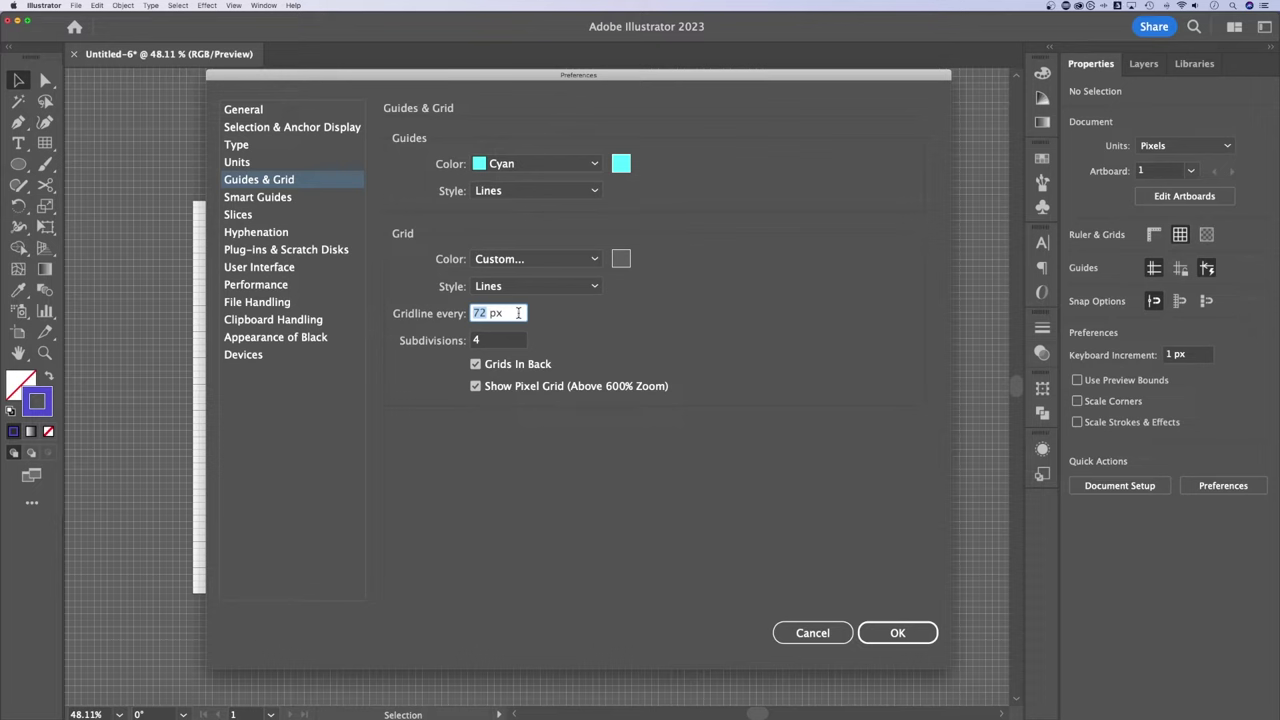
pyautogui.write('100')
pyautogui.click(502, 341)
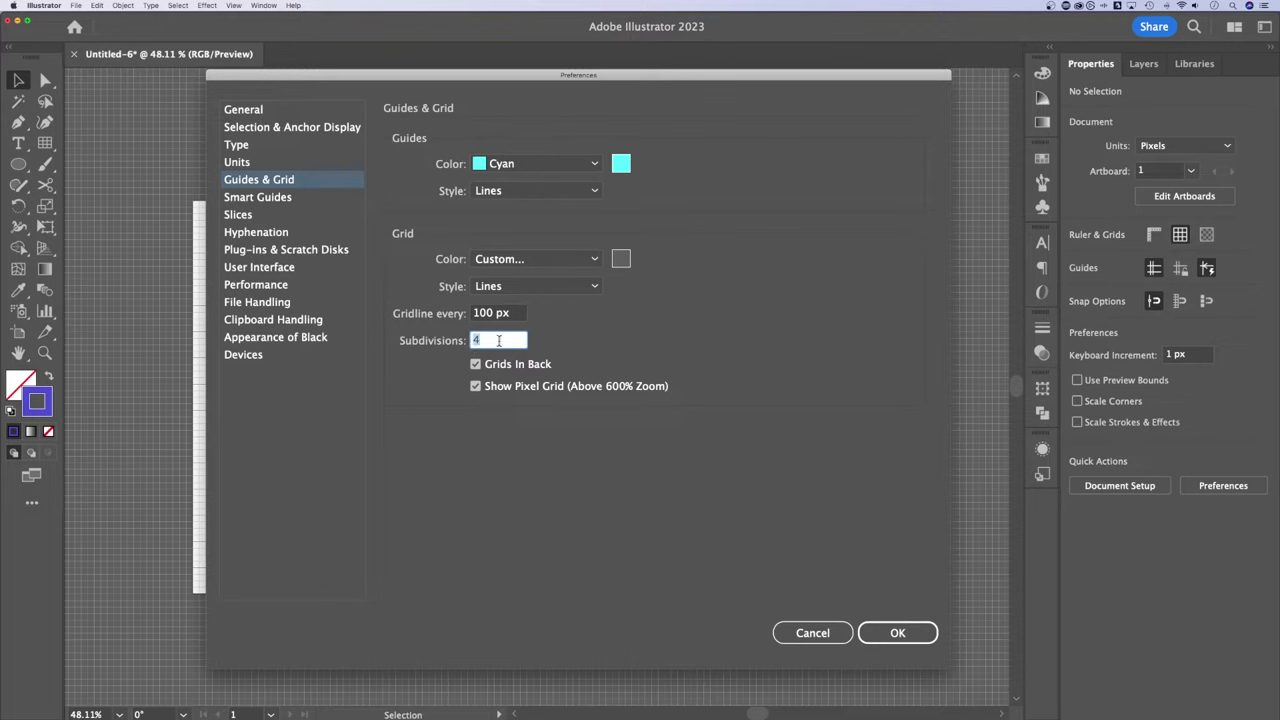
pyautogui.click(505, 315)
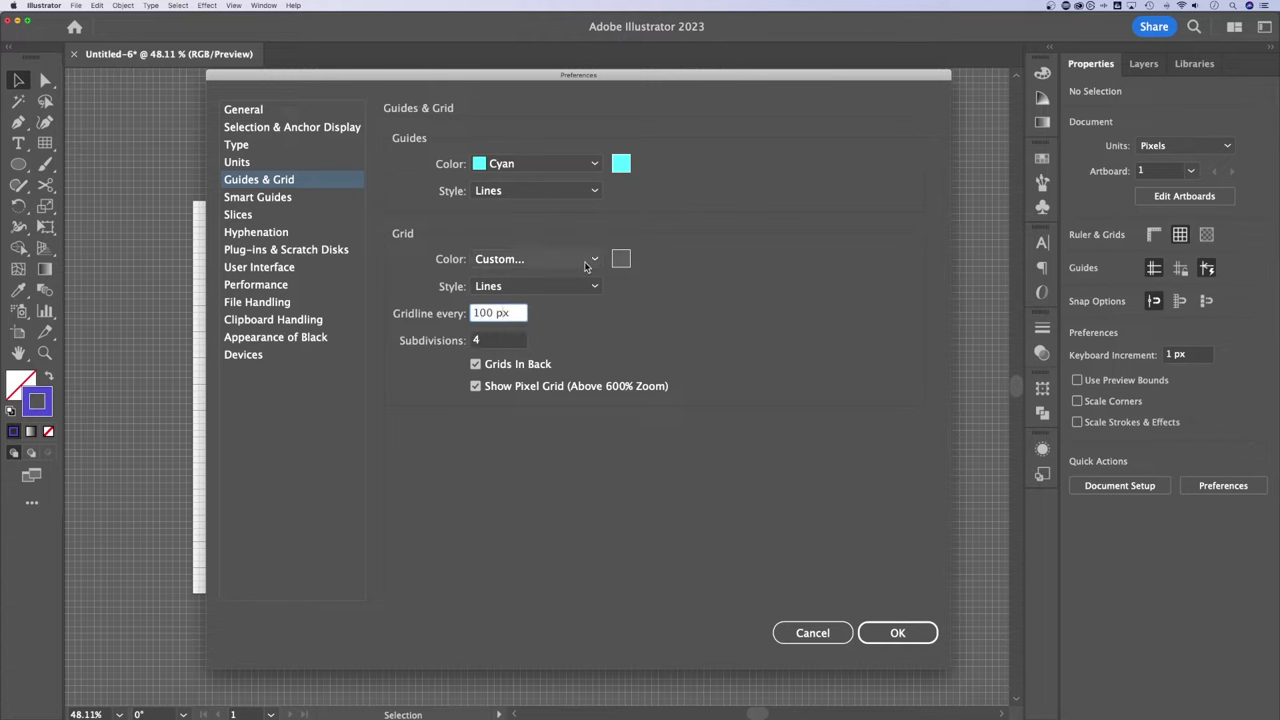
pyautogui.click(550, 287)
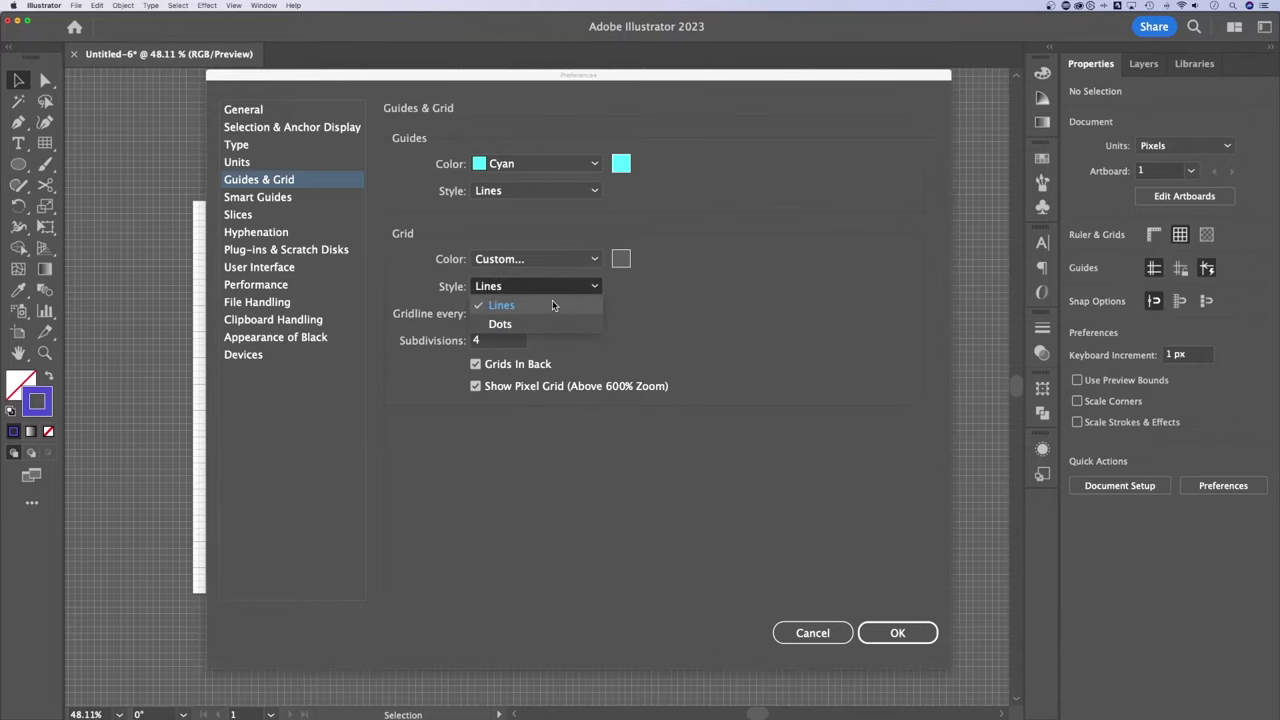
pyautogui.click(545, 304)
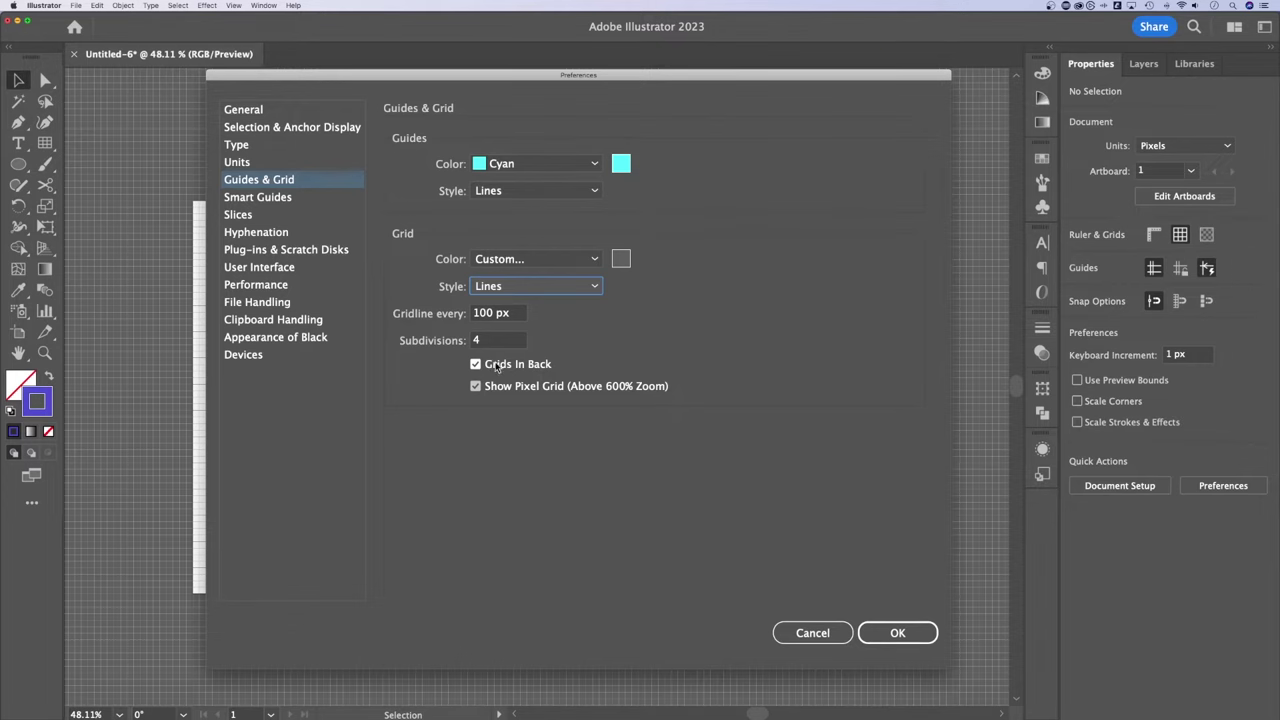
pyautogui.click(902, 634)
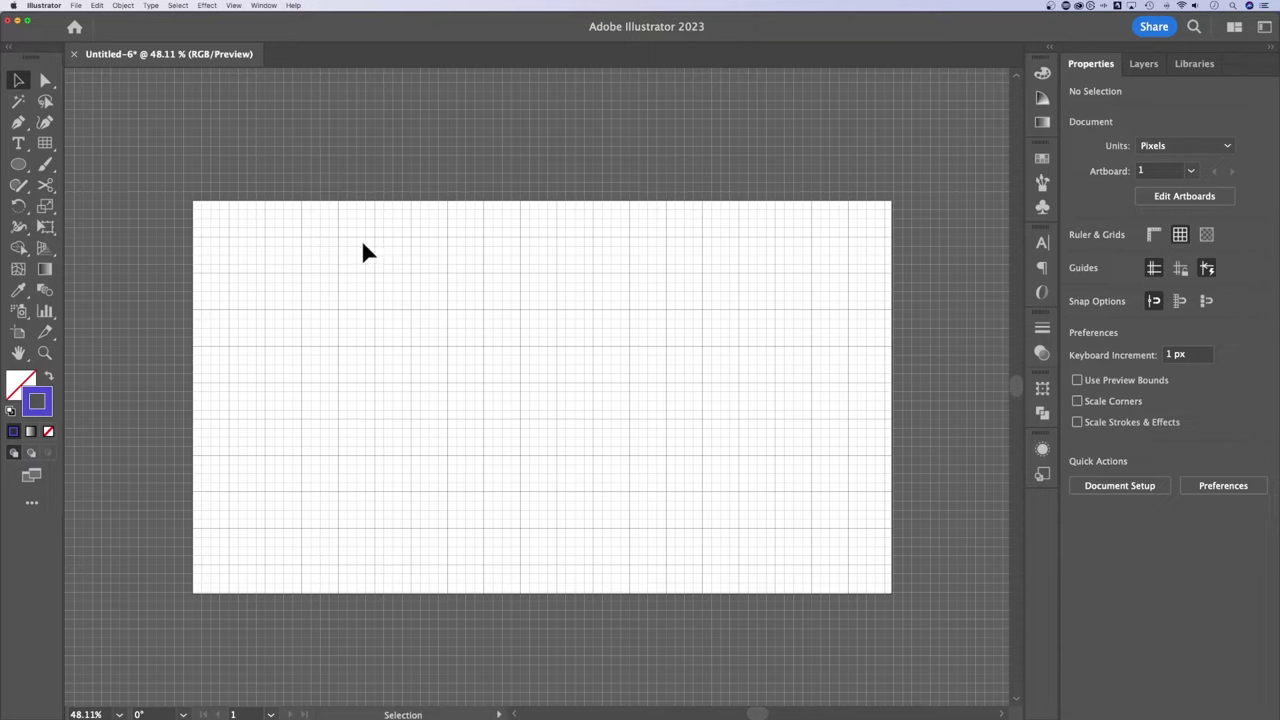
# Step: Enable Snap to Grid, zoom to 100%, and switch to the Rectangle tool
pyautogui.click(233, 5)
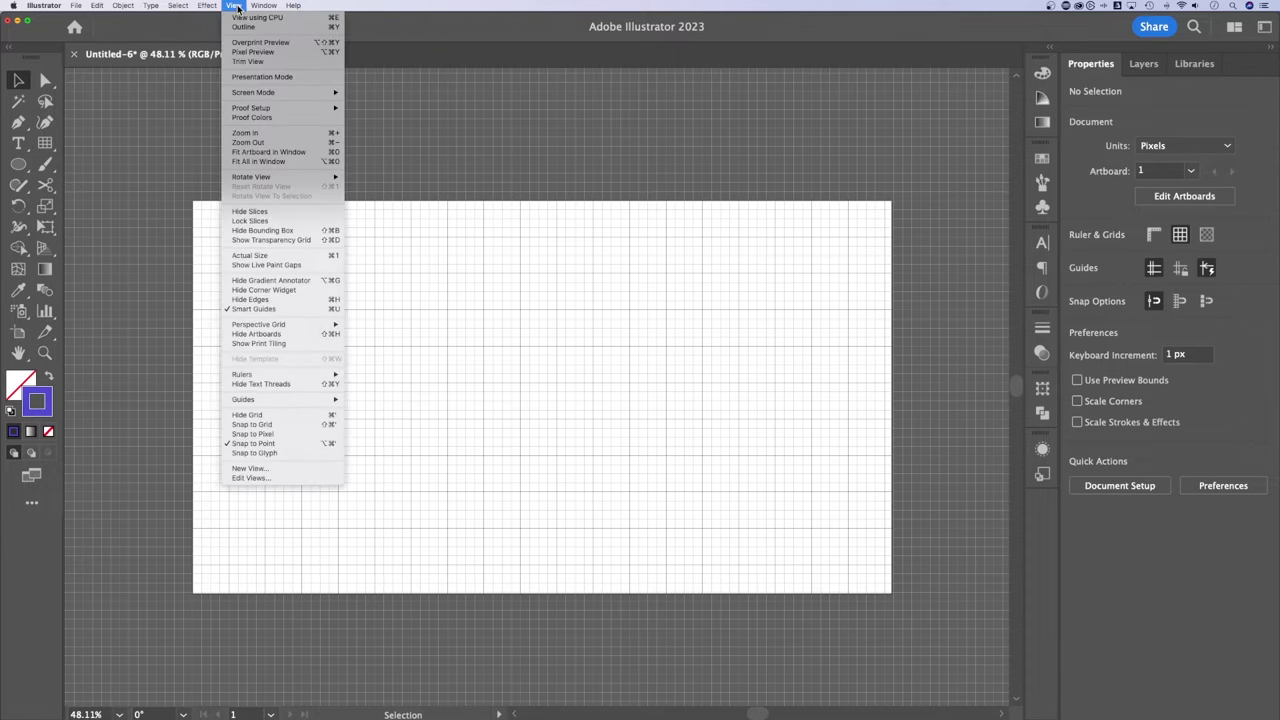
pyautogui.click(272, 426)
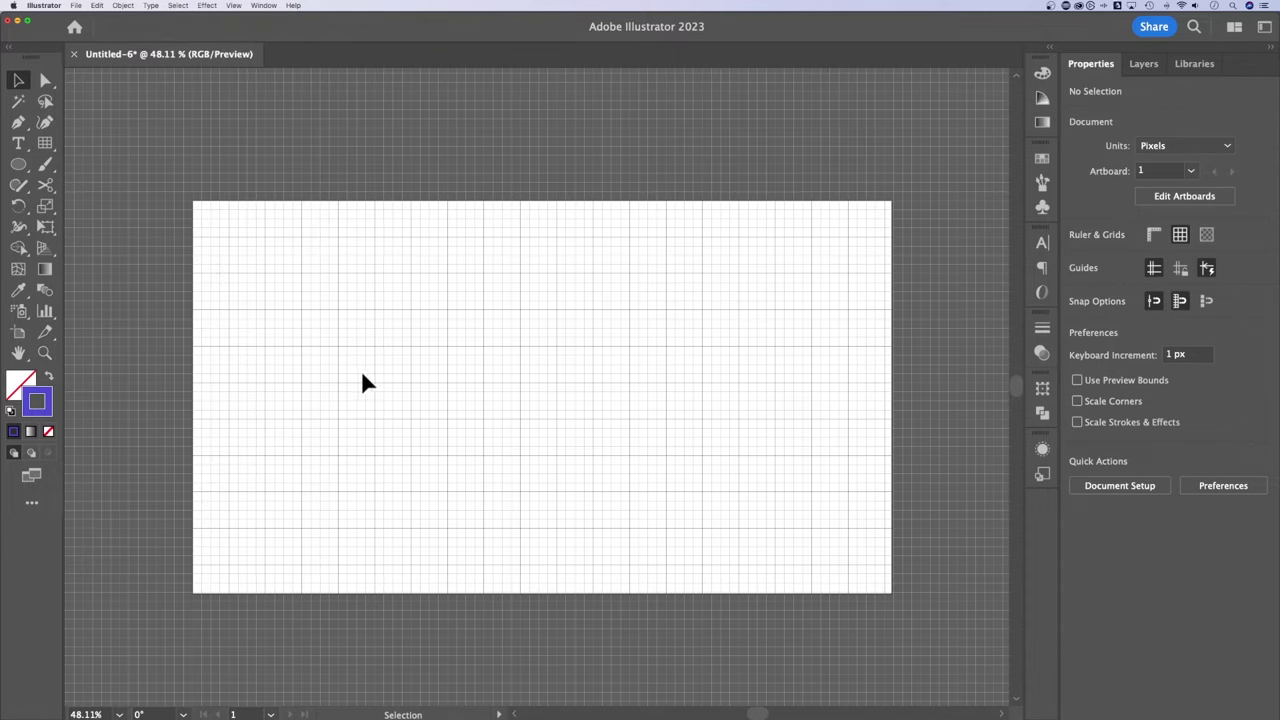
pyautogui.press('super+1')
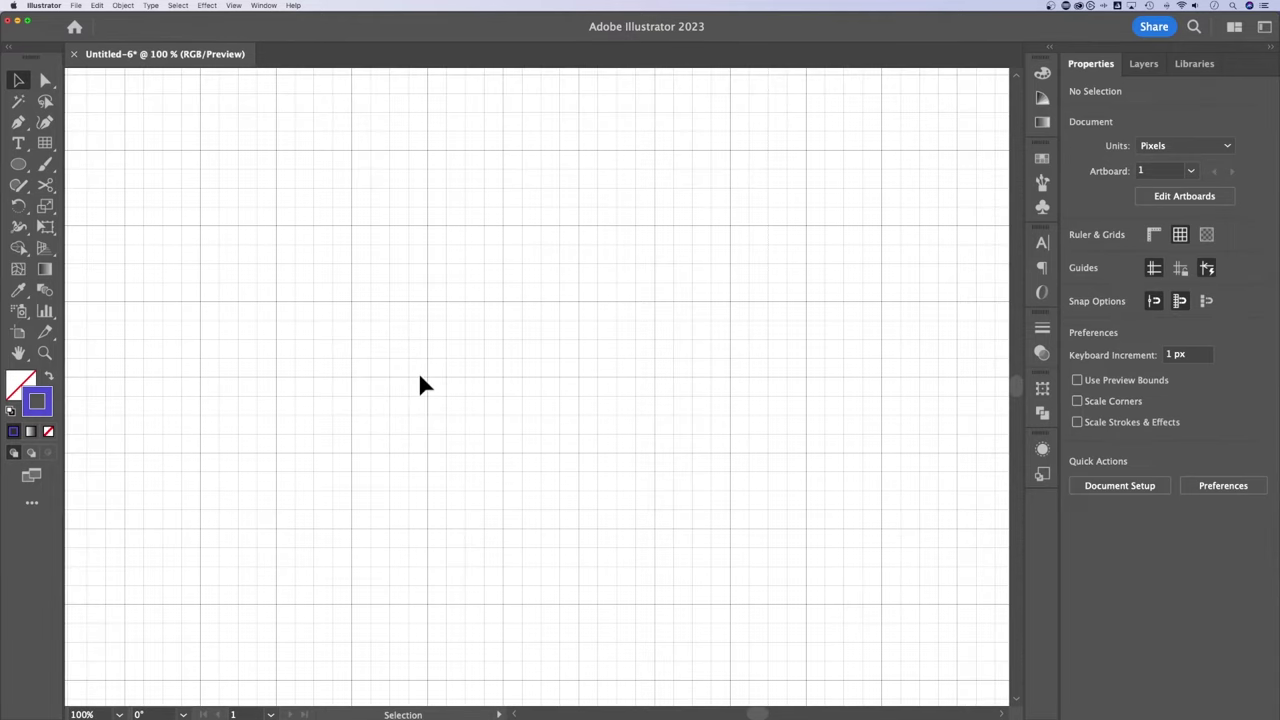
pyautogui.press('m')
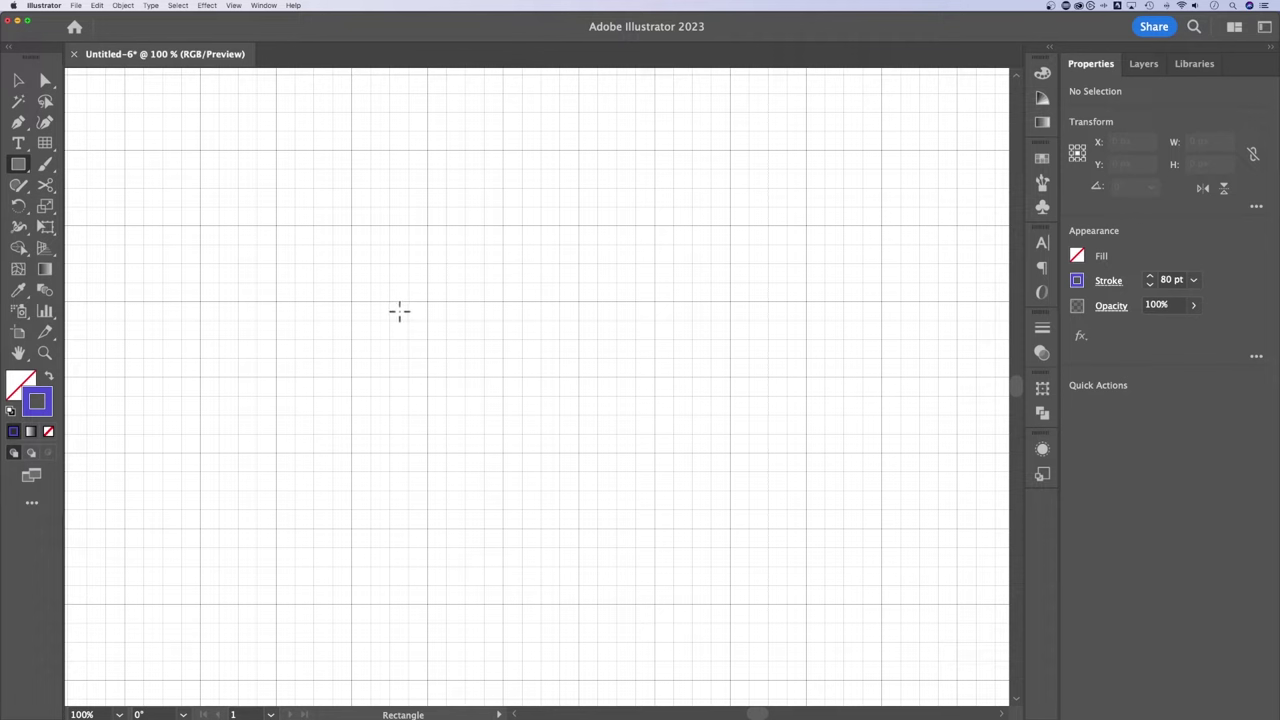
# Step: Draw a grid-snapped rectangle on the artboard
pyautogui.moveTo(398, 310)
pyautogui.mouseDown()
pyautogui.moveTo(400, 296)
pyautogui.moveTo(502, 306)
pyautogui.moveTo(587, 179)
pyautogui.moveTo(706, 152)
pyautogui.moveTo(633, 145)
pyautogui.moveTo(706, 149)
pyautogui.moveTo(690, 150)
pyautogui.mouseUp()
pyautogui.press('super+z')
pyautogui.press('v')
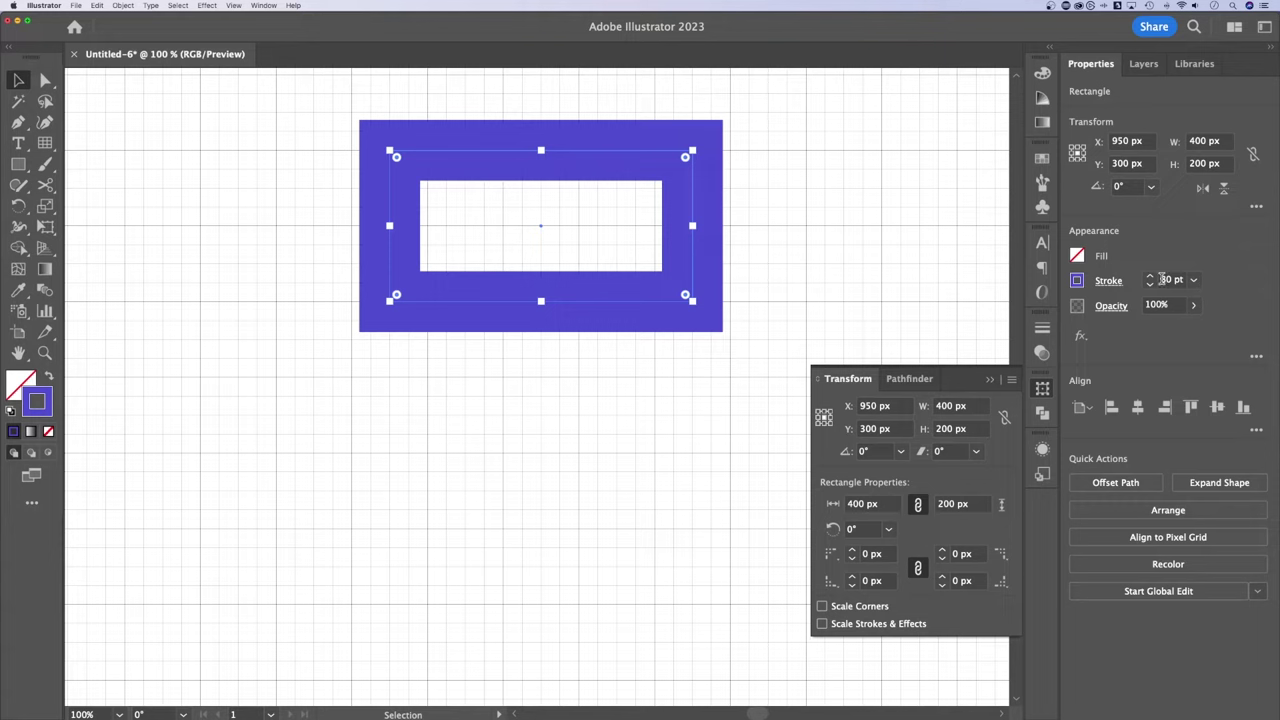
# Step: Align the stroke outside, swap to a solid purple fill with no stroke, and resize to 425 × 250 px
pyautogui.click(1107, 281)
pyautogui.click(1014, 374)
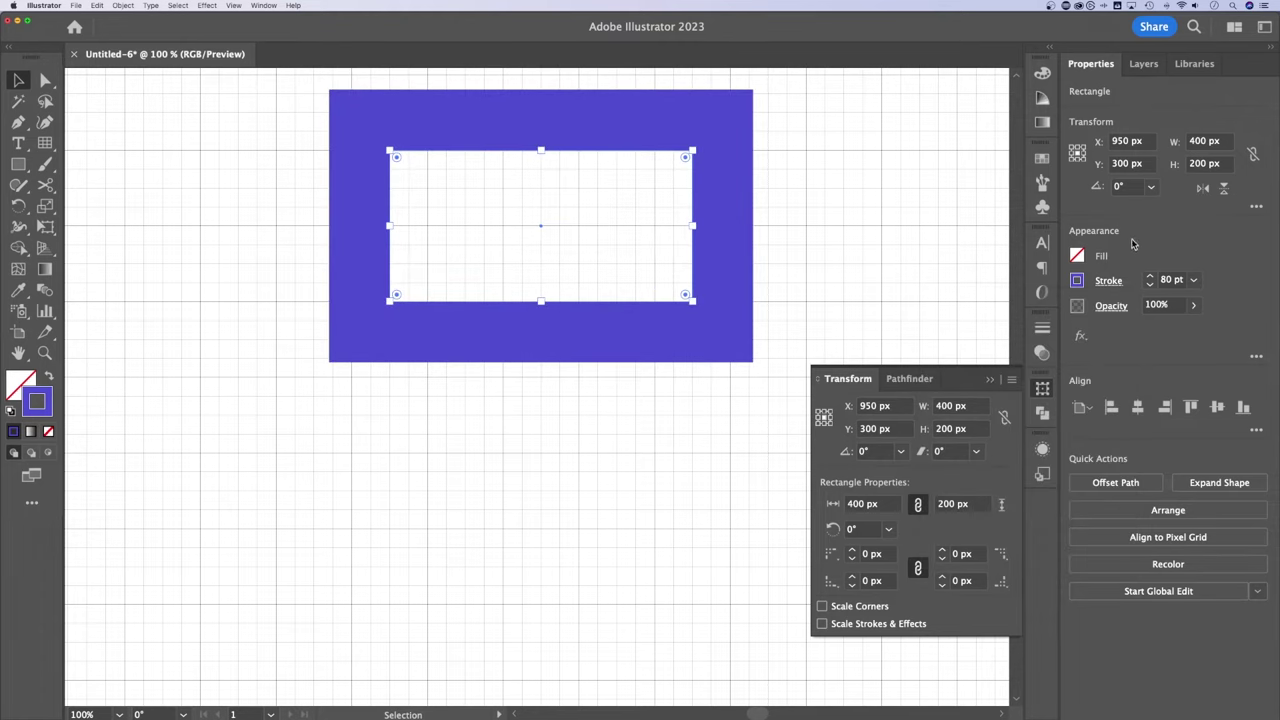
pyautogui.click(49, 380)
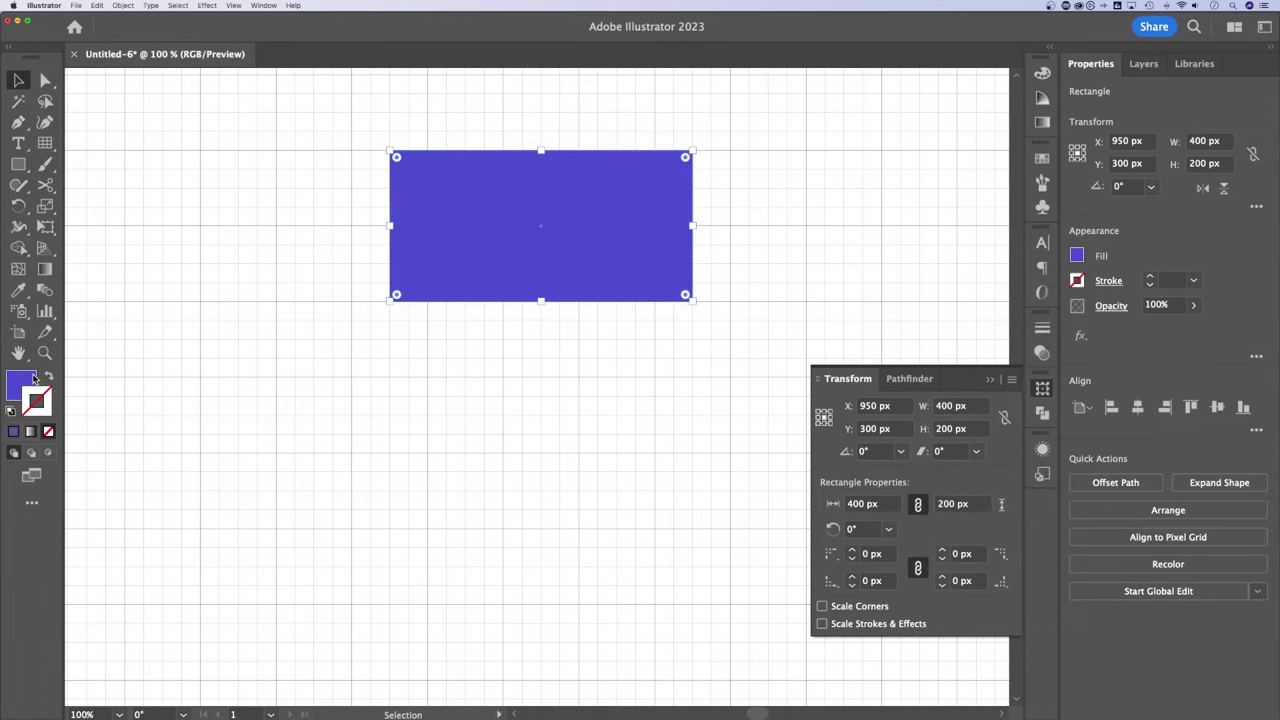
pyautogui.moveTo(691, 300)
pyautogui.mouseDown()
pyautogui.moveTo(660, 309)
pyautogui.moveTo(634, 371)
pyautogui.moveTo(737, 405)
pyautogui.moveTo(571, 260)
pyautogui.moveTo(560, 409)
pyautogui.moveTo(689, 320)
pyautogui.moveTo(656, 377)
pyautogui.moveTo(711, 338)
pyautogui.mouseUp()
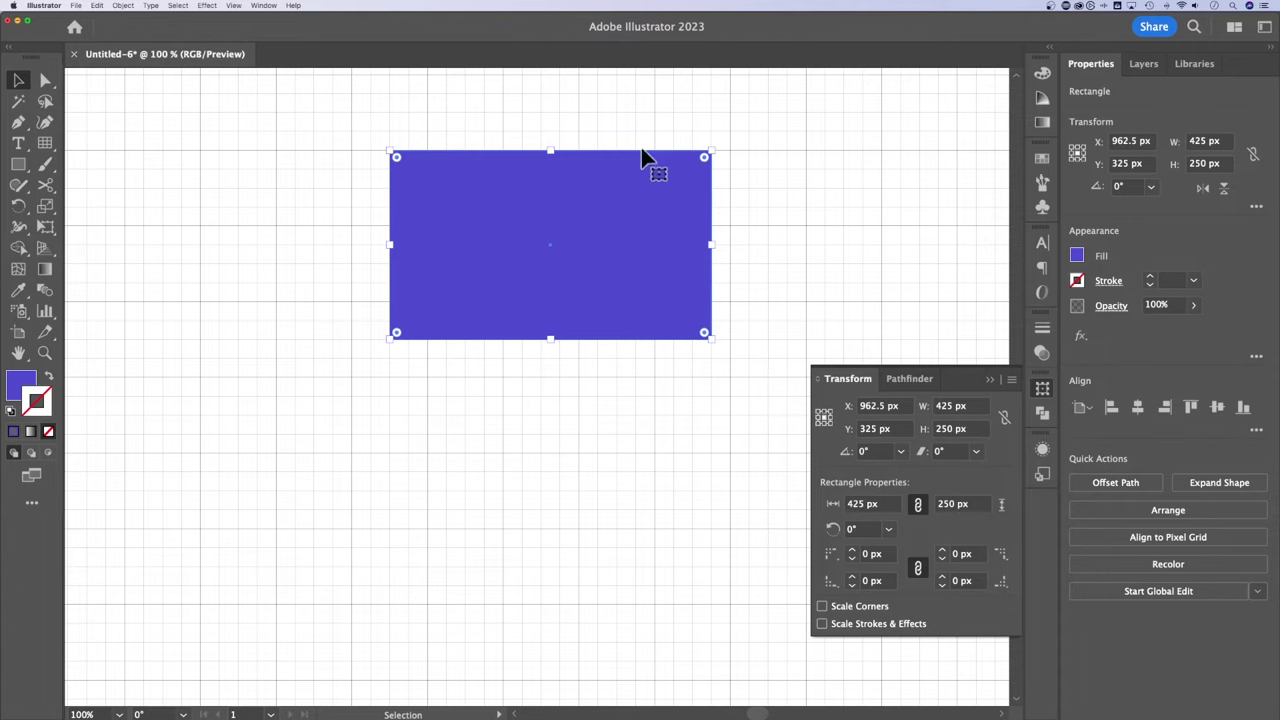
pyautogui.click(603, 392)
pyautogui.moveTo(802, 243); pyautogui.dragTo(586, 394)
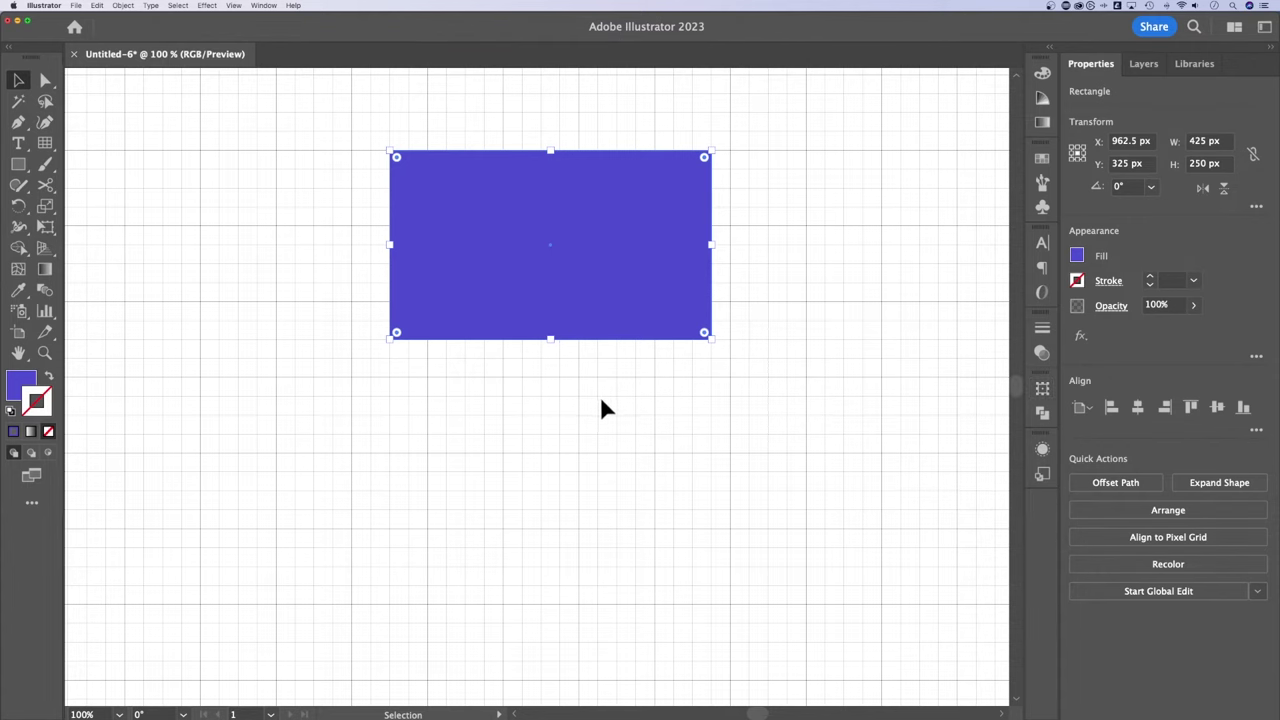
# Step: Delete the rectangle and zoom out to see the whole artboard
pyautogui.press('Delete')
pyautogui.hotkey('ctrl', '+')
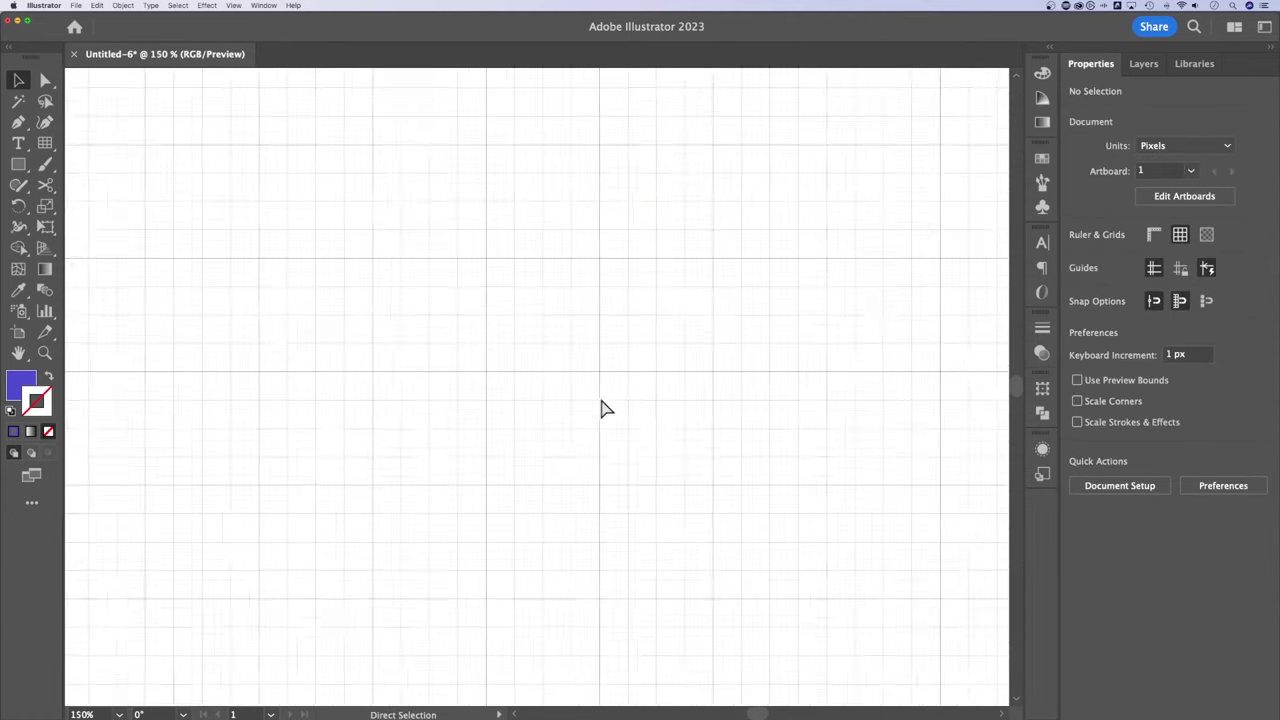
pyautogui.hotkey('ctrl', '-')
pyautogui.hotkey('ctrl', '-')
pyautogui.hotkey('ctrl', '-')
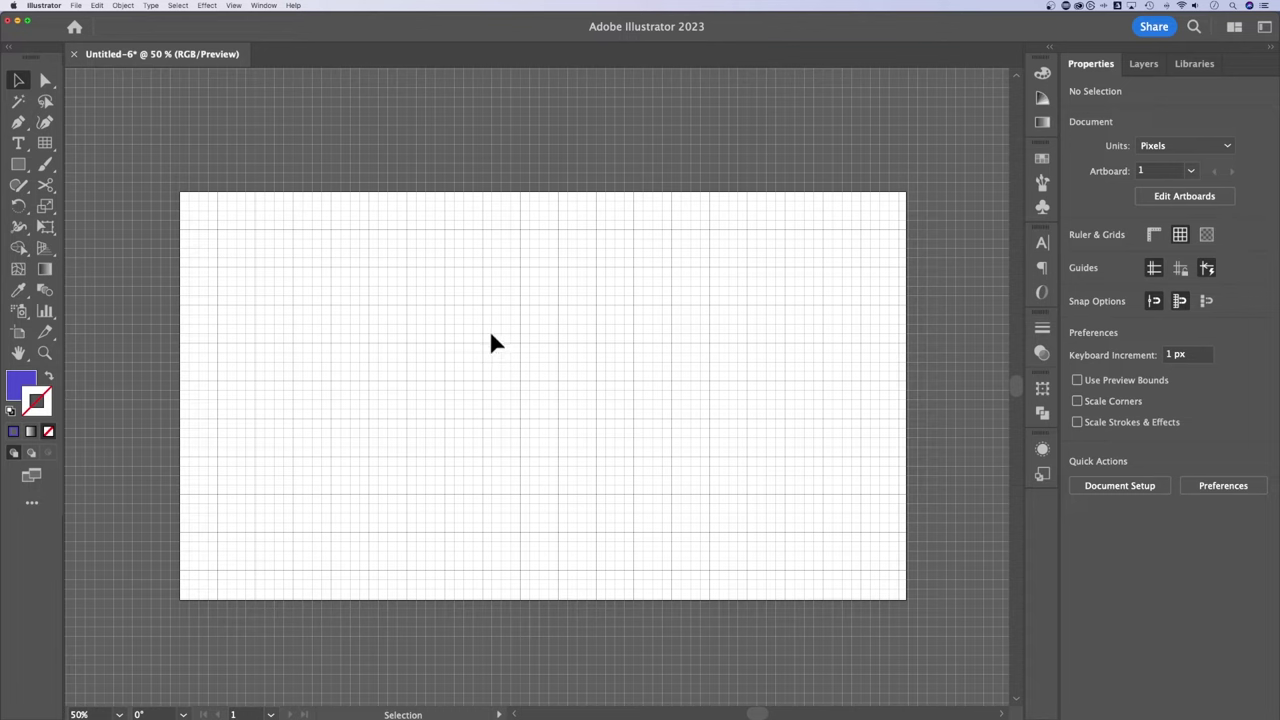
# Step: Turn off Snap to Grid and hide the document grid
pyautogui.click(233, 5)
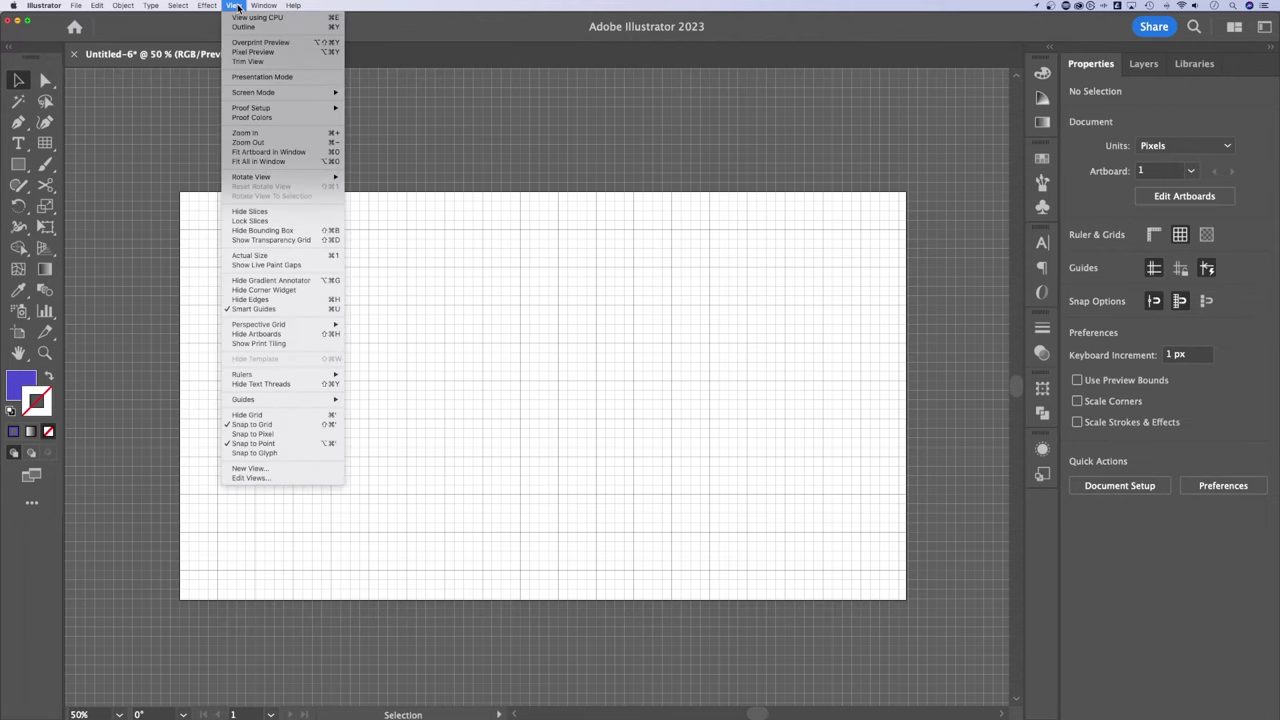
pyautogui.click(270, 427)
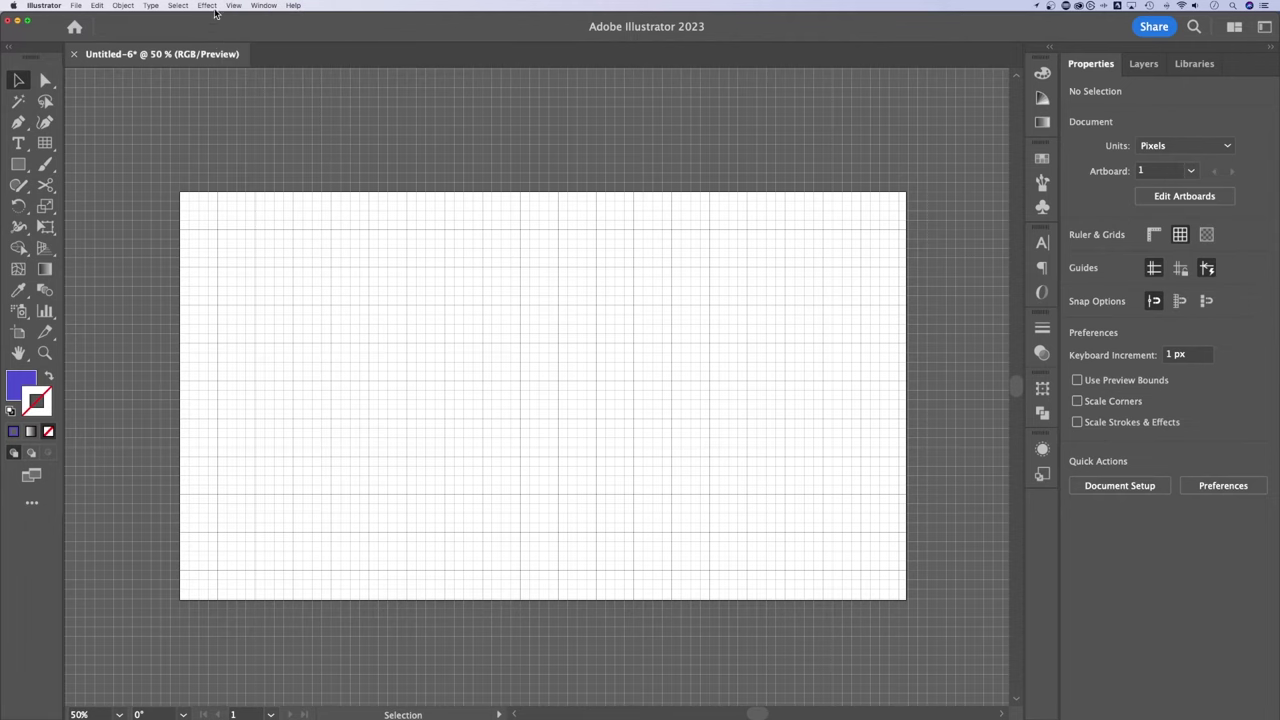
pyautogui.click(231, 5)
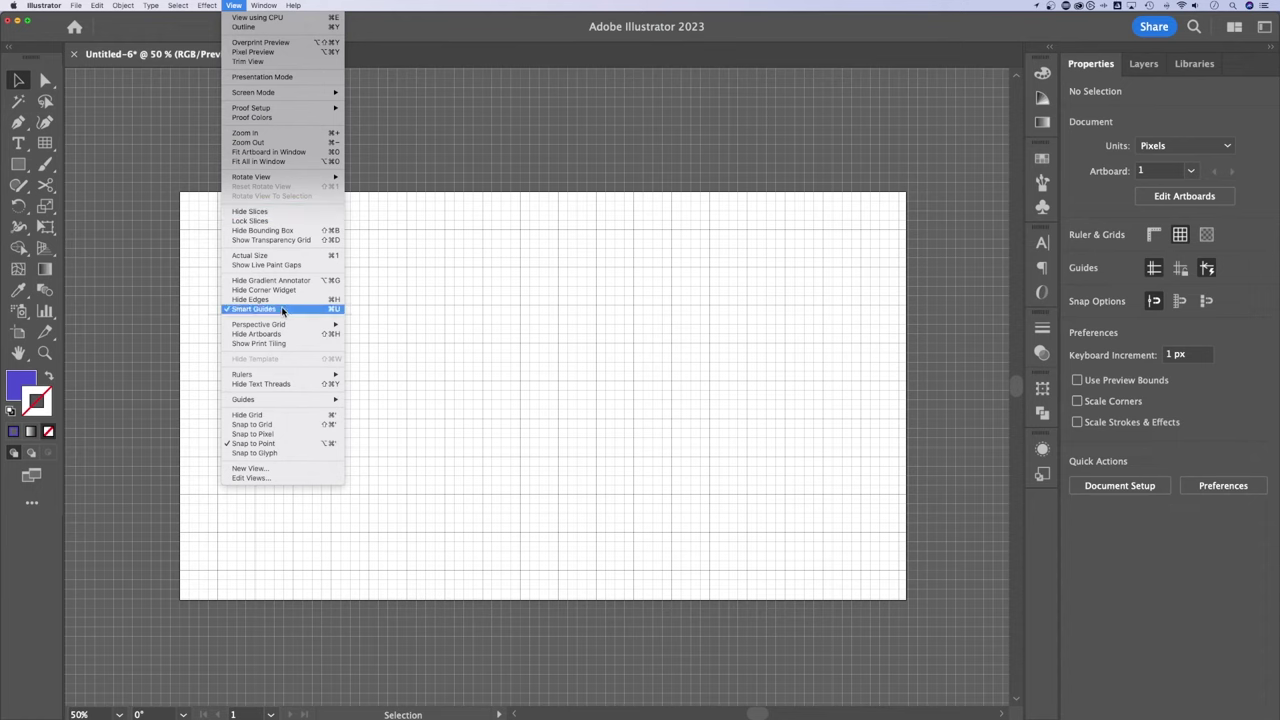
pyautogui.click(268, 414)
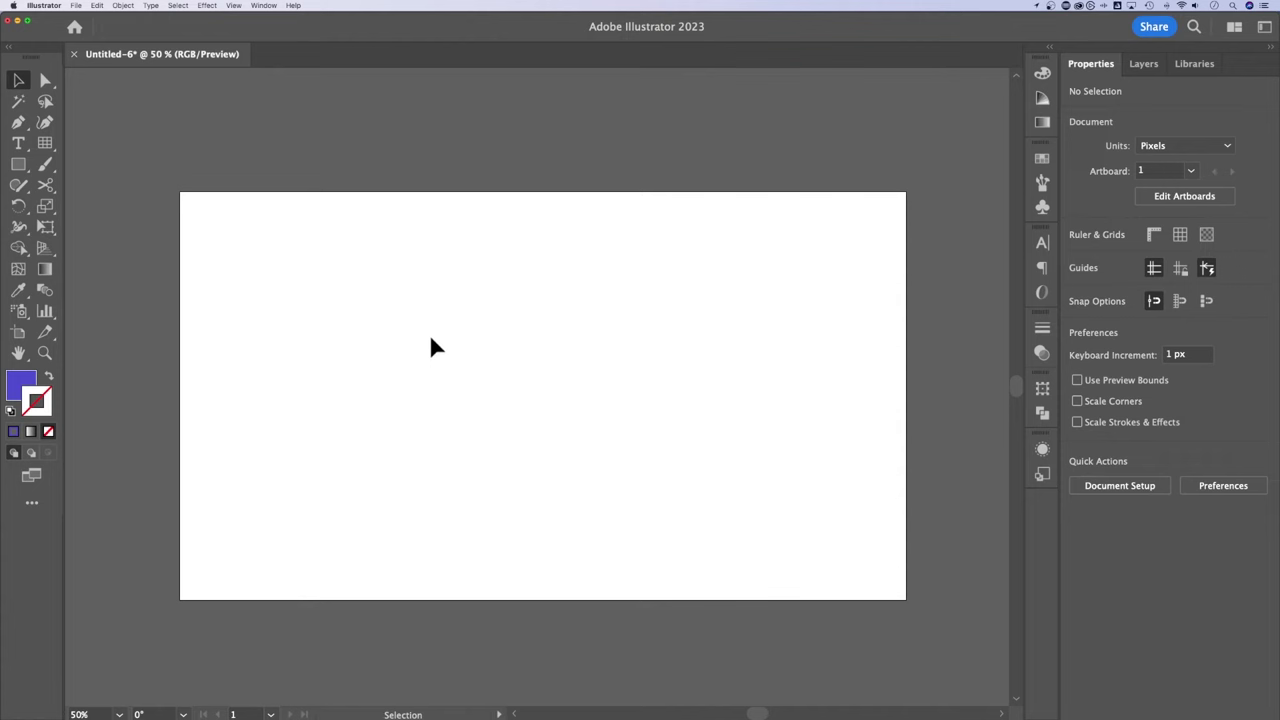
# Step: Select the Rectangular Grid Tool from the Line Segment tool flyout
pyautogui.click(45, 143)
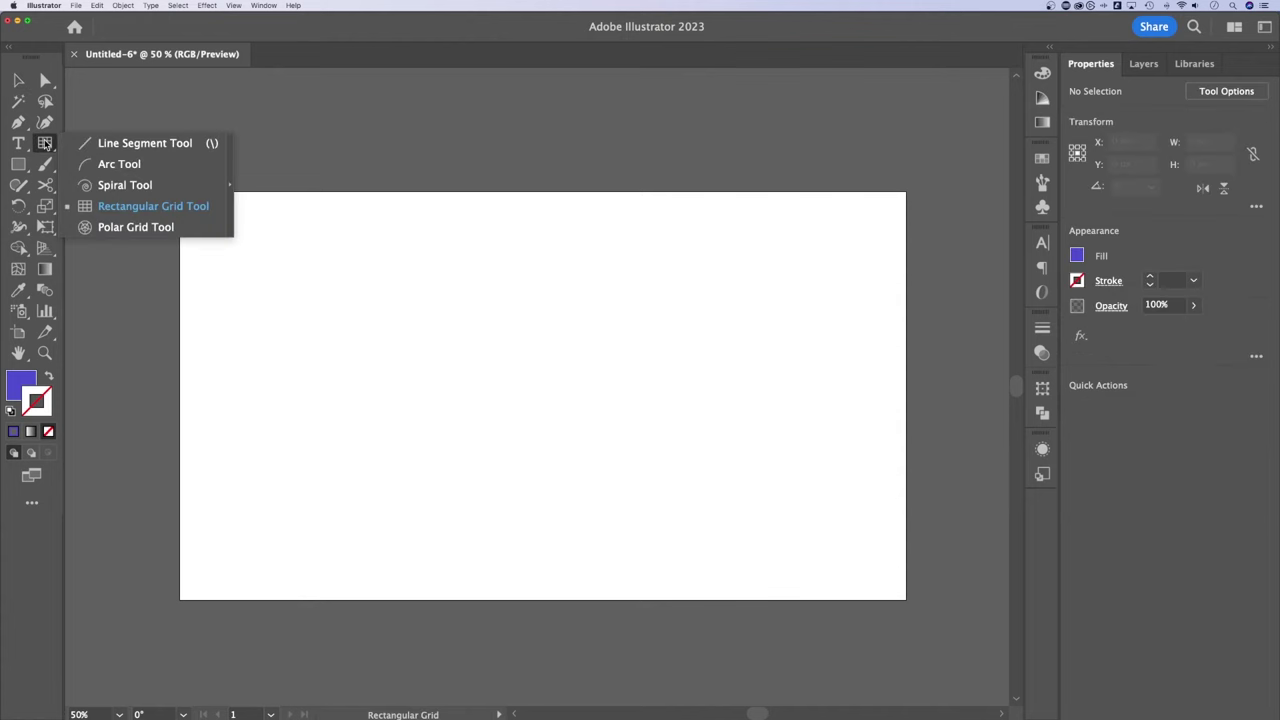
pyautogui.click(75, 144)
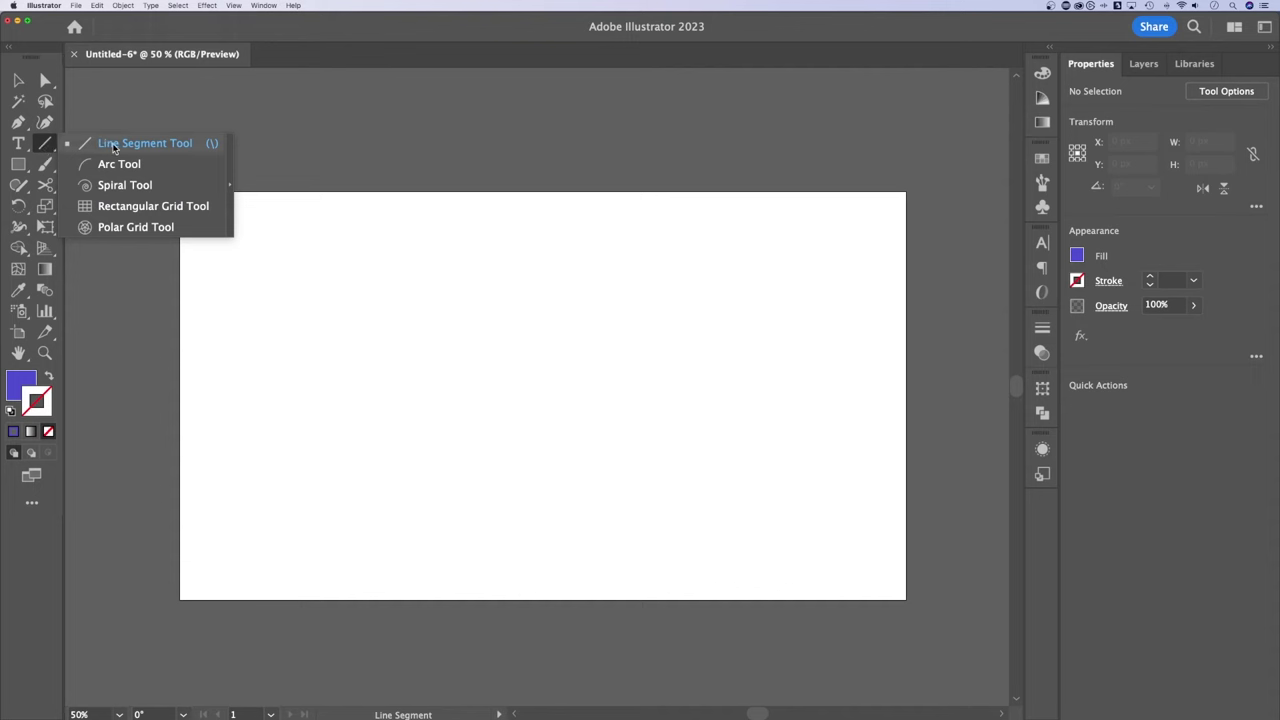
pyautogui.click(123, 206)
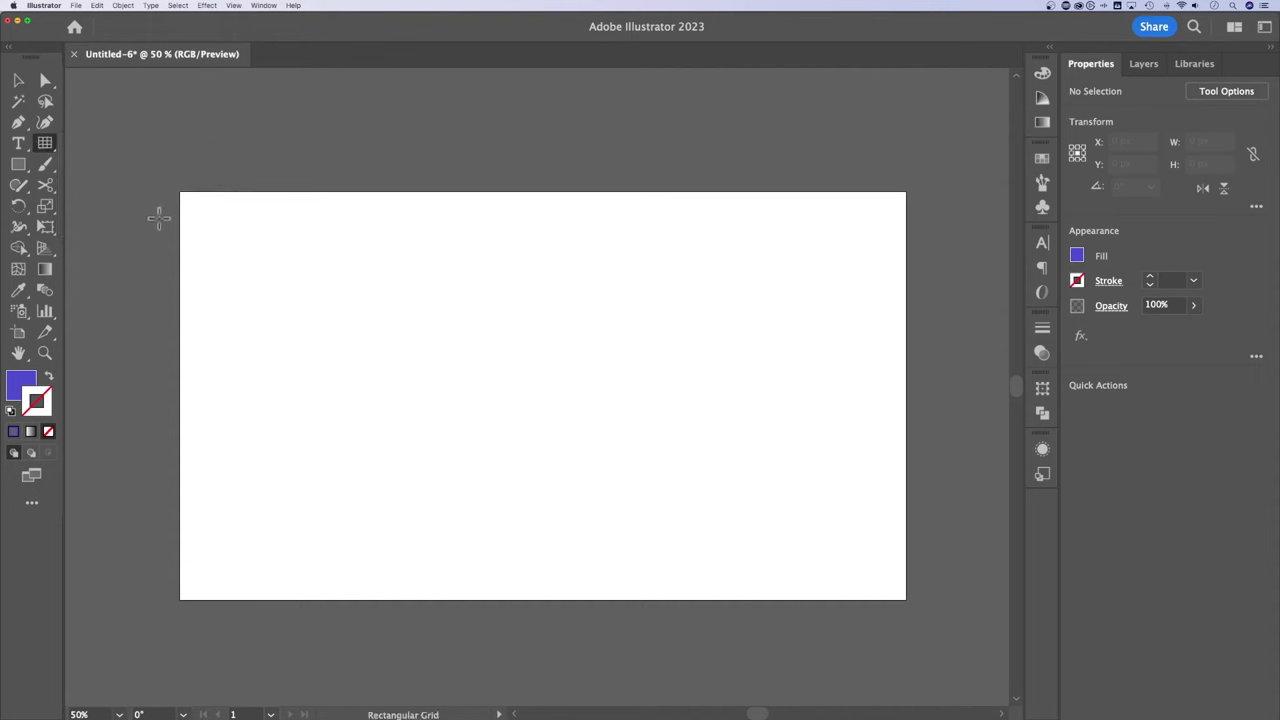
# Step: Create a 100 × 100 px rectangular grid with 5 horizontal and 5 vertical dividers
pyautogui.click(421, 288)
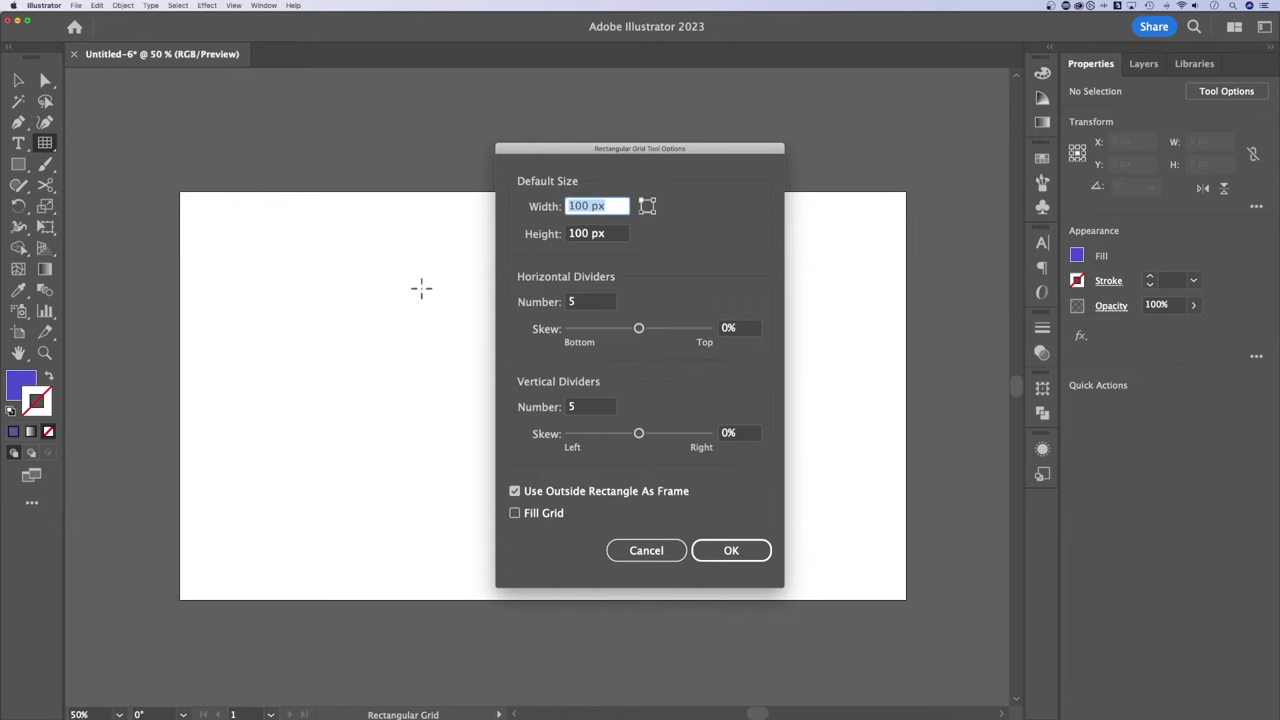
pyautogui.moveTo(682, 149); pyautogui.dragTo(639, 147)
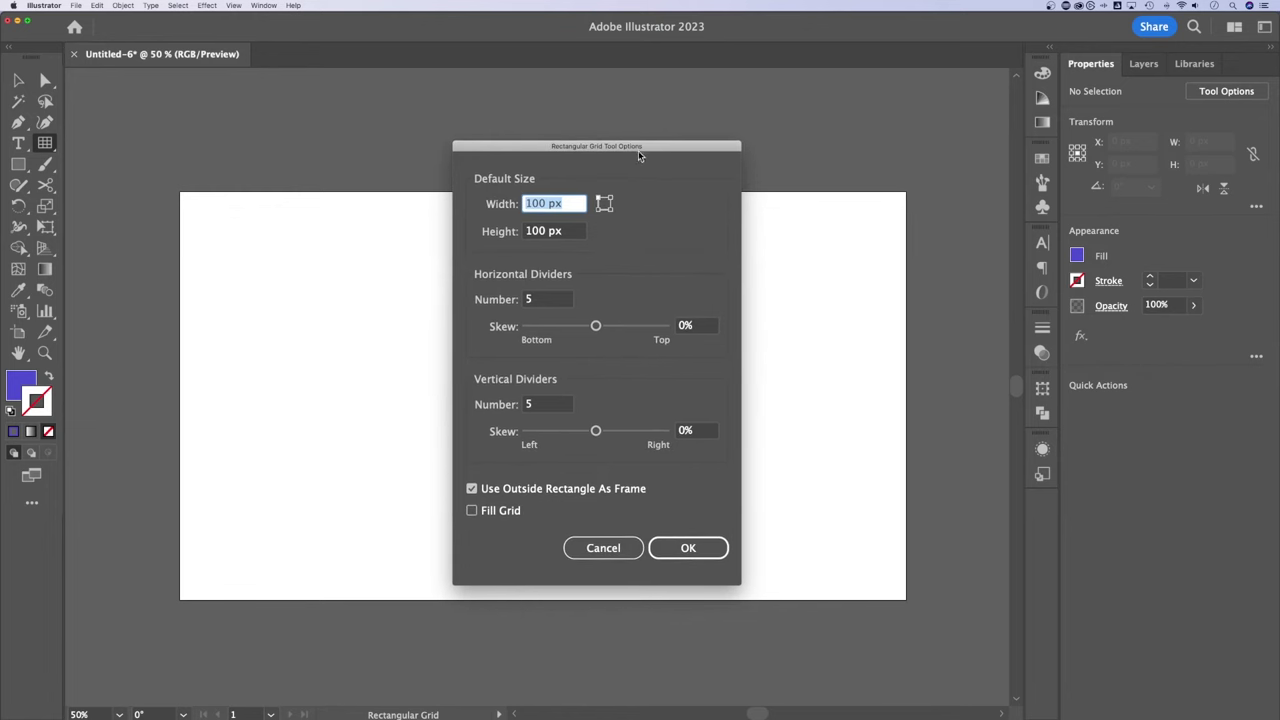
pyautogui.click(576, 238)
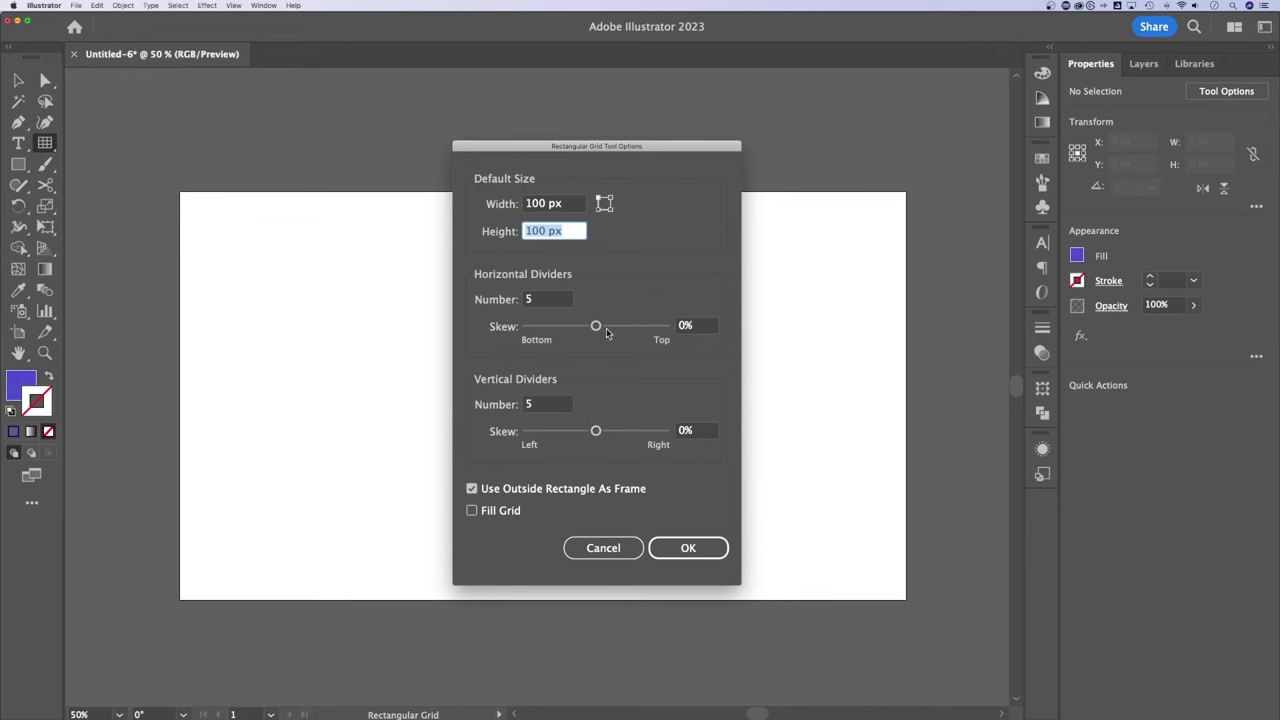
pyautogui.click(686, 550)
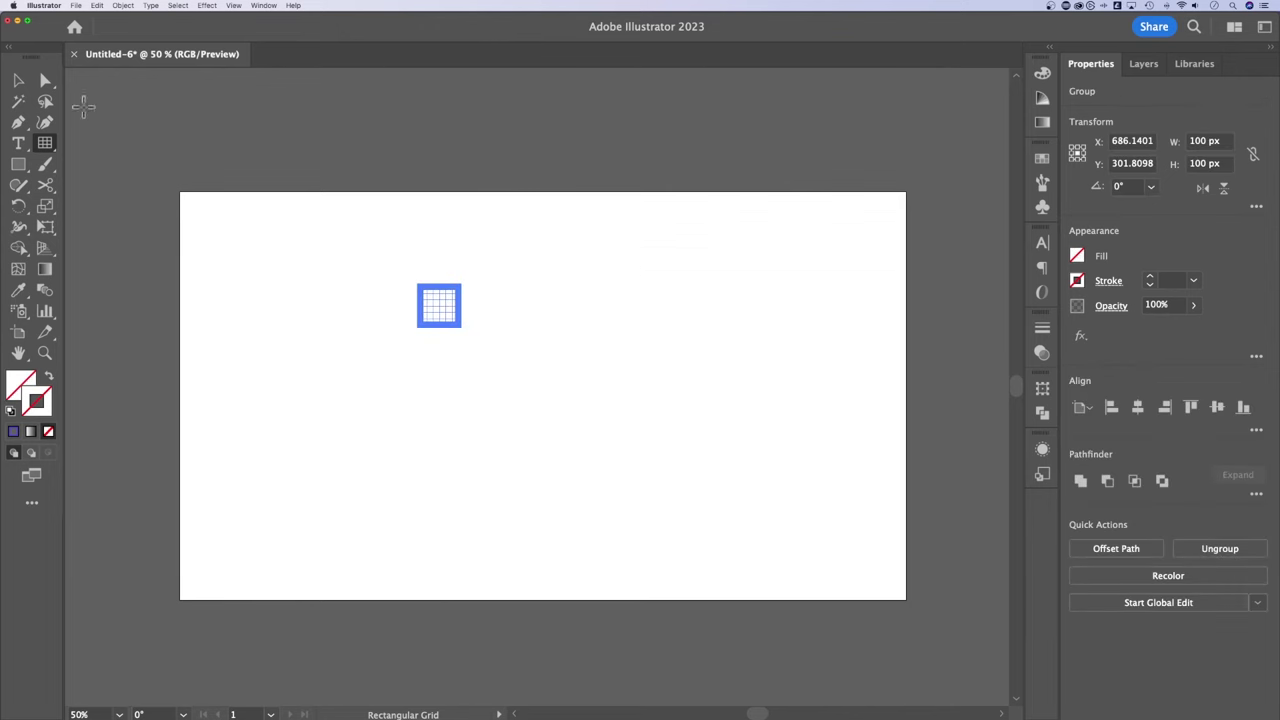
# Step: Select the grid, give it a 1 pt stroke, and scale it up into a large square
pyautogui.click(18, 80)
pyautogui.moveTo(507, 259); pyautogui.dragTo(389, 364)
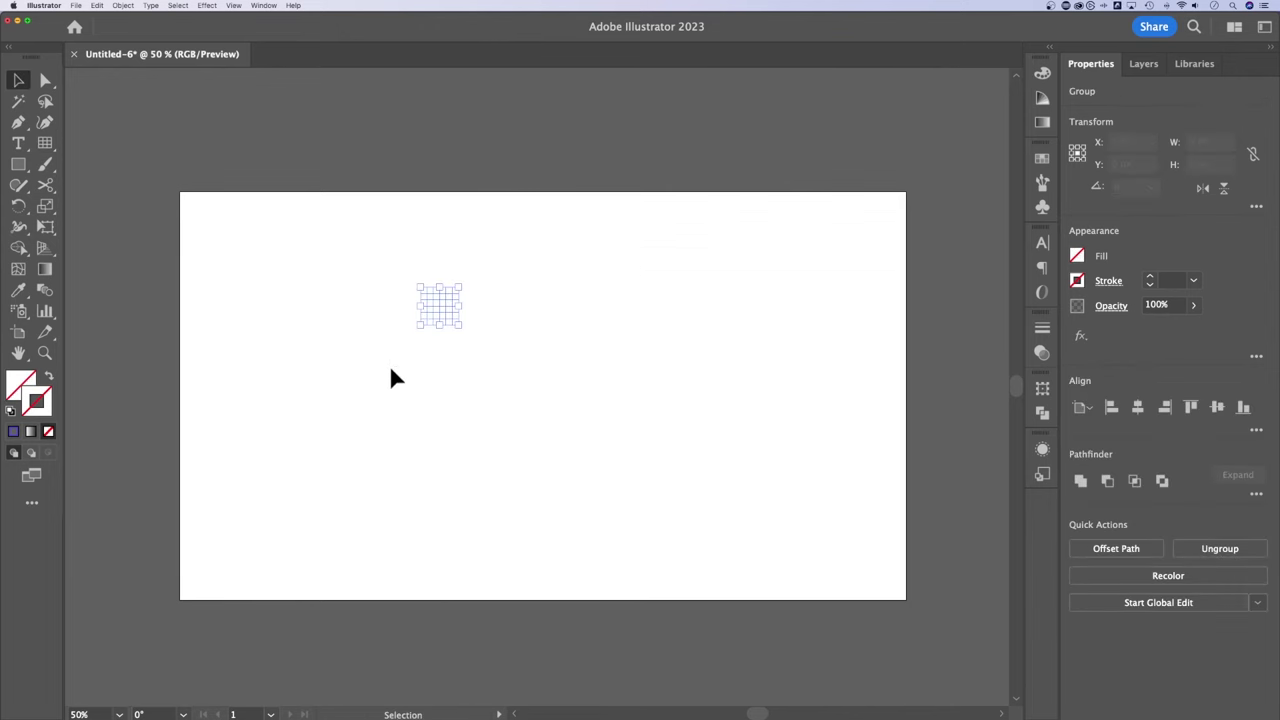
pyautogui.click(1164, 279)
pyautogui.write('1')
pyautogui.press('Return')
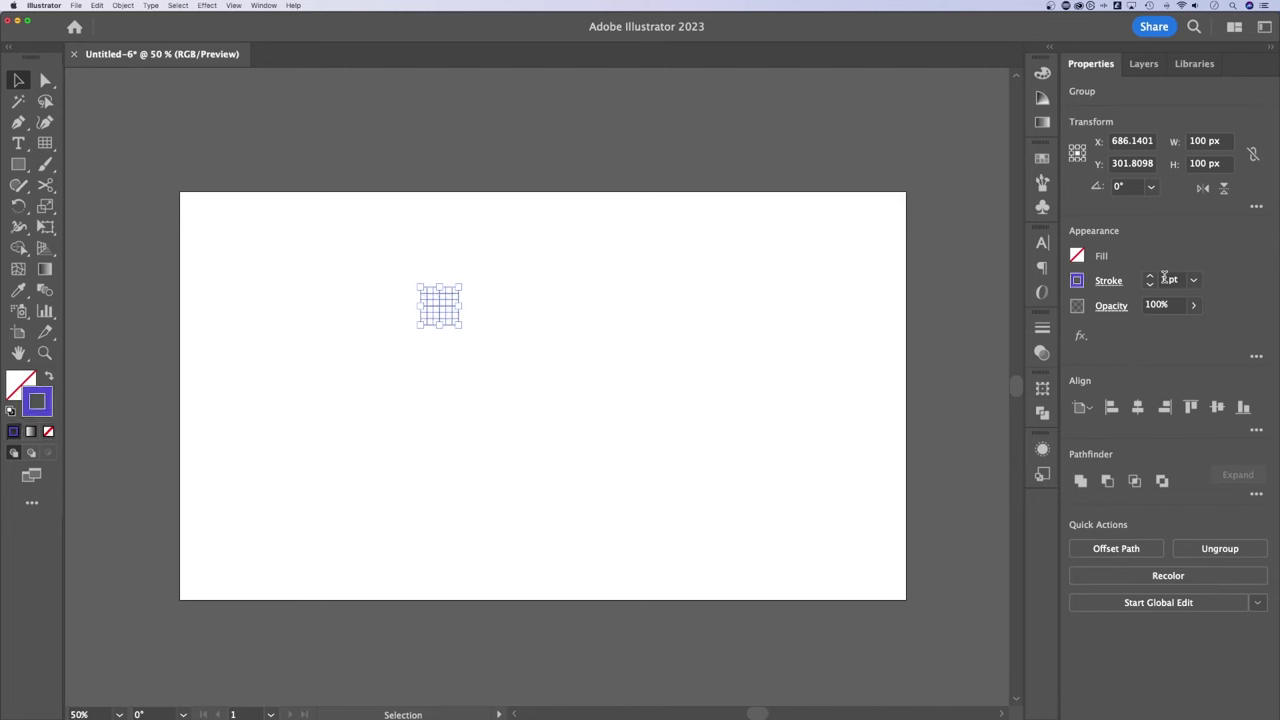
pyautogui.moveTo(458, 324)
pyautogui.mouseDown()
pyautogui.moveTo(759, 519)
pyautogui.moveTo(705, 548)
pyautogui.mouseUp()
# Step: Move the grid up and to the right
pyautogui.click(780, 405)
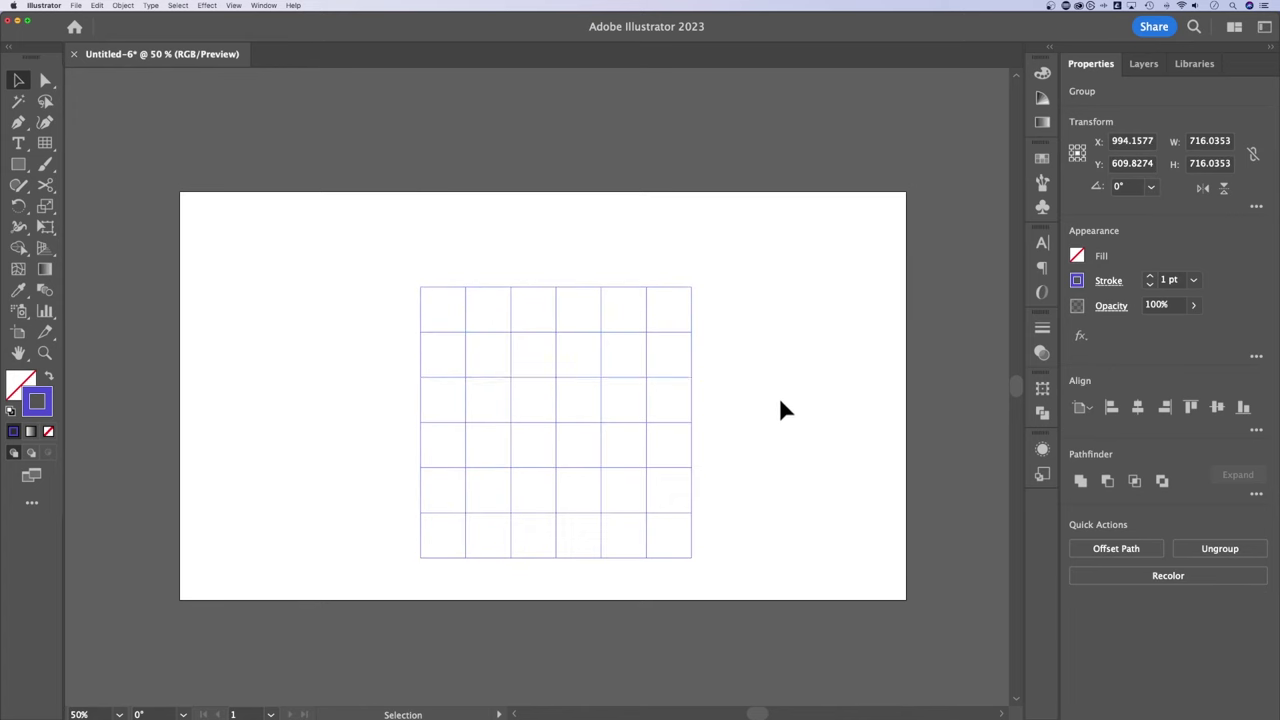
pyautogui.click(652, 337)
pyautogui.moveTo(686, 338); pyautogui.dragTo(711, 300)
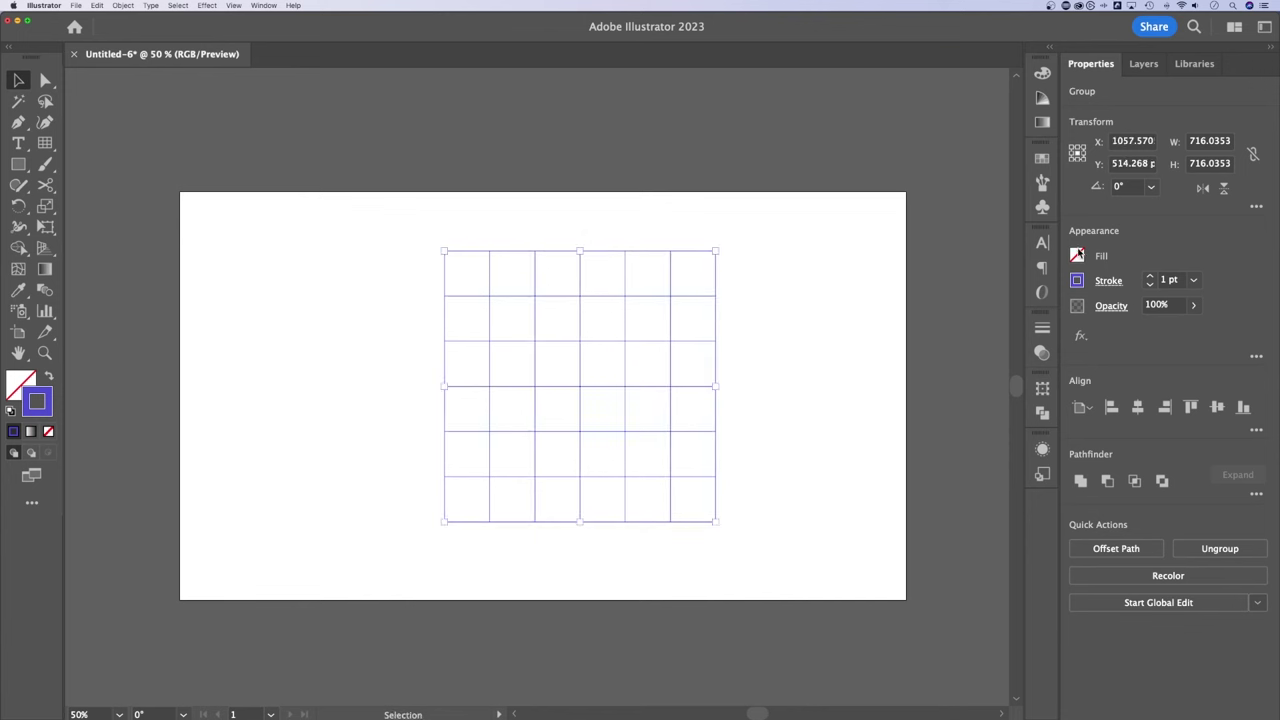
# Step: Fill the grid cells with light grey, then deselect
pyautogui.press('x')
pyautogui.click(1076, 258)
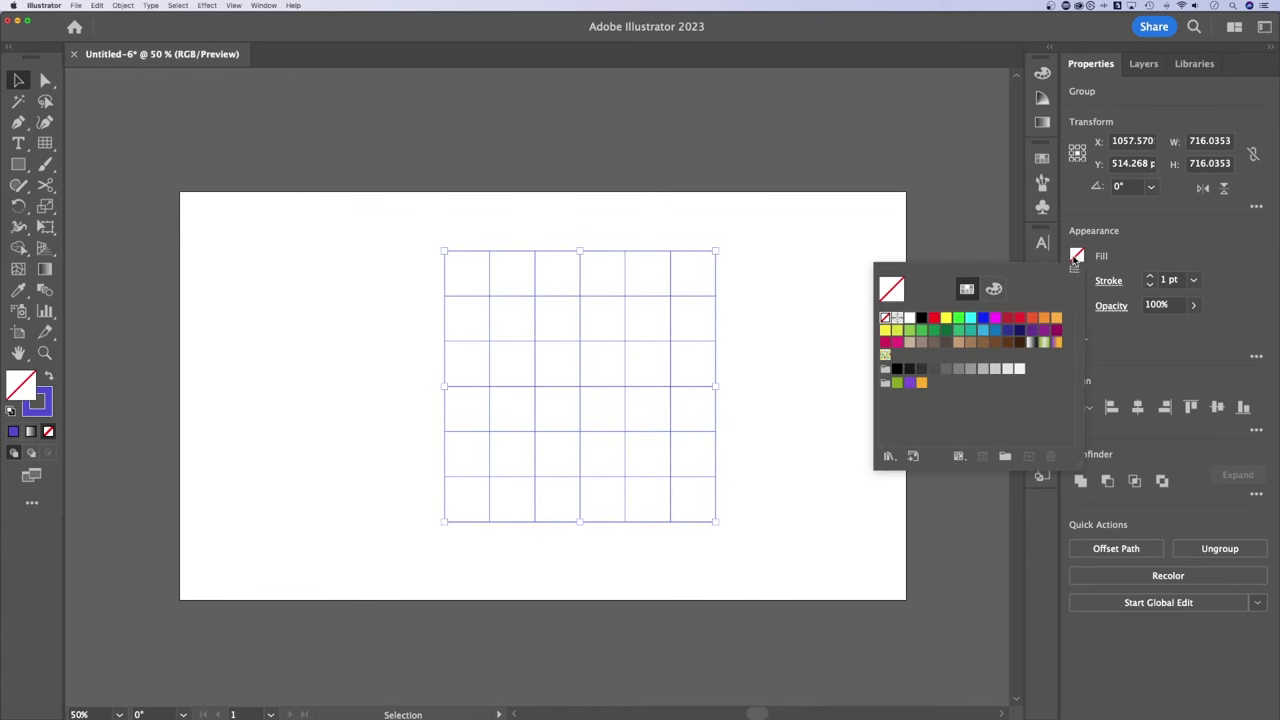
pyautogui.click(1006, 370)
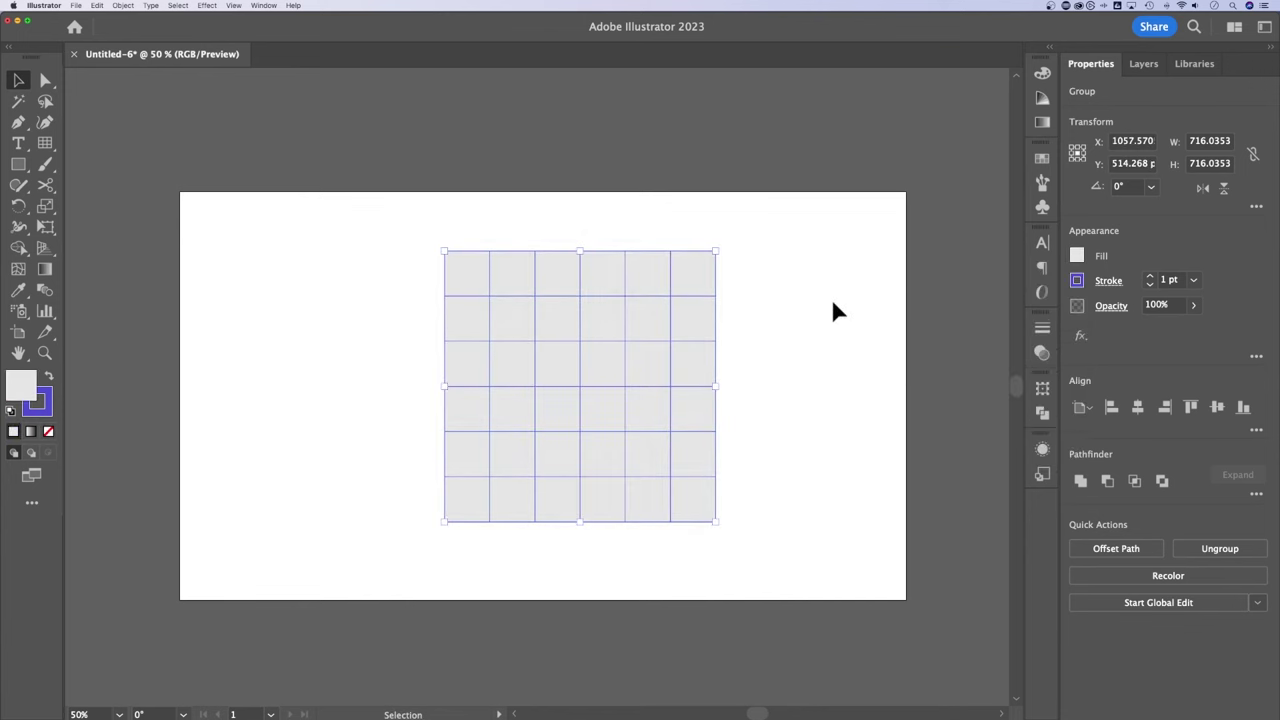
pyautogui.click(777, 341)
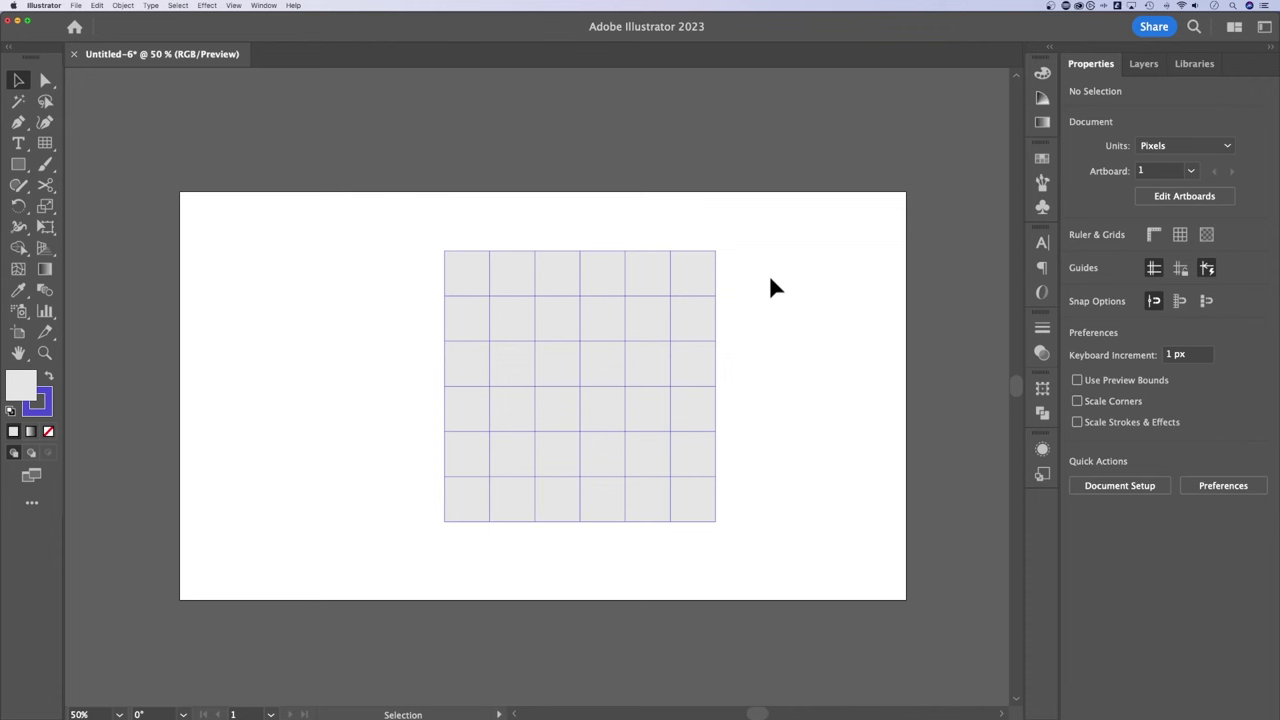
# Step: Undo the grey fill and shift the grid slightly left
pyautogui.hotkey('ctrl', 'z')
pyautogui.click(722, 259)
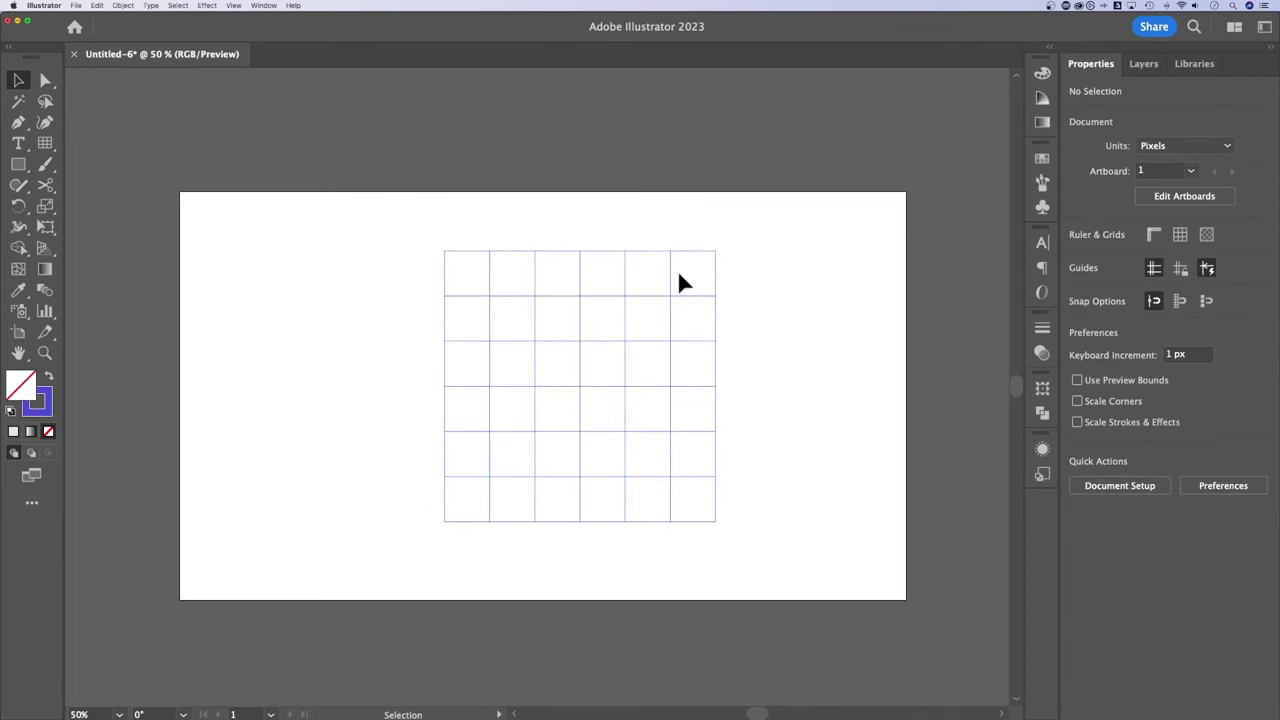
pyautogui.moveTo(704, 254); pyautogui.dragTo(680, 252)
pyautogui.click(647, 243)
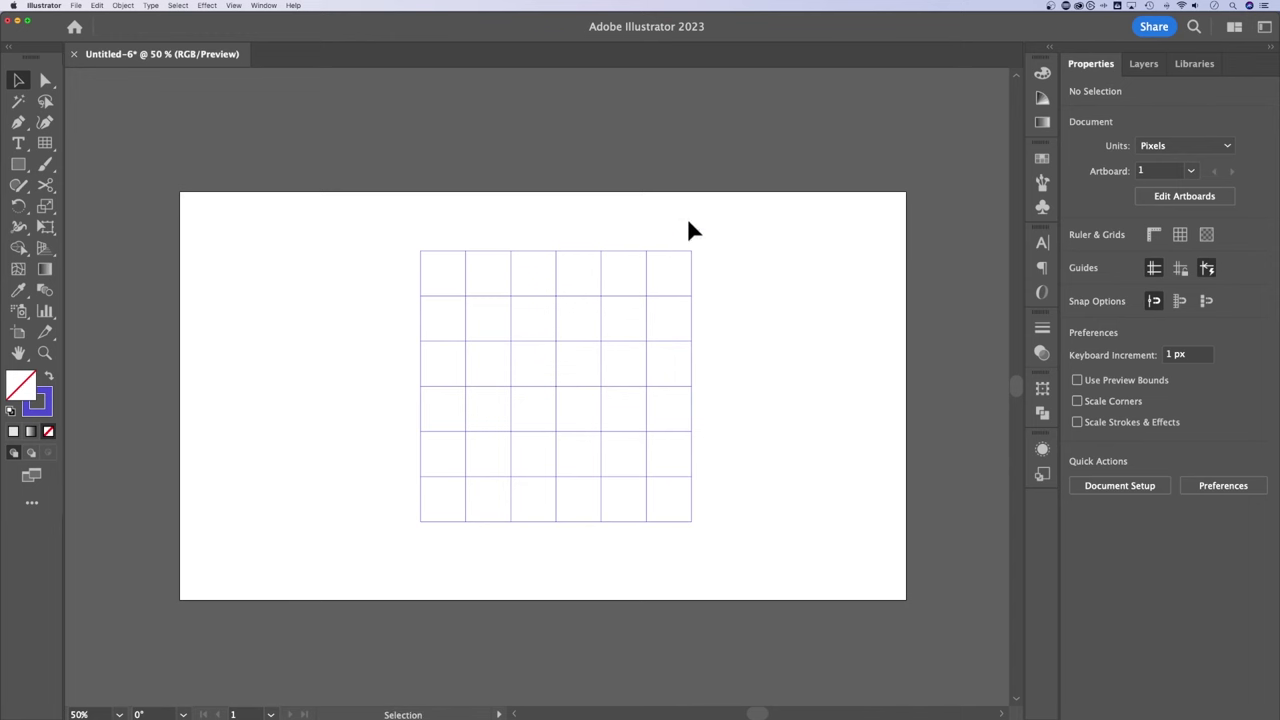
# Step: Convert the grid into guides with View > Guides > Make Guides, then deselect
pyautogui.click(567, 321)
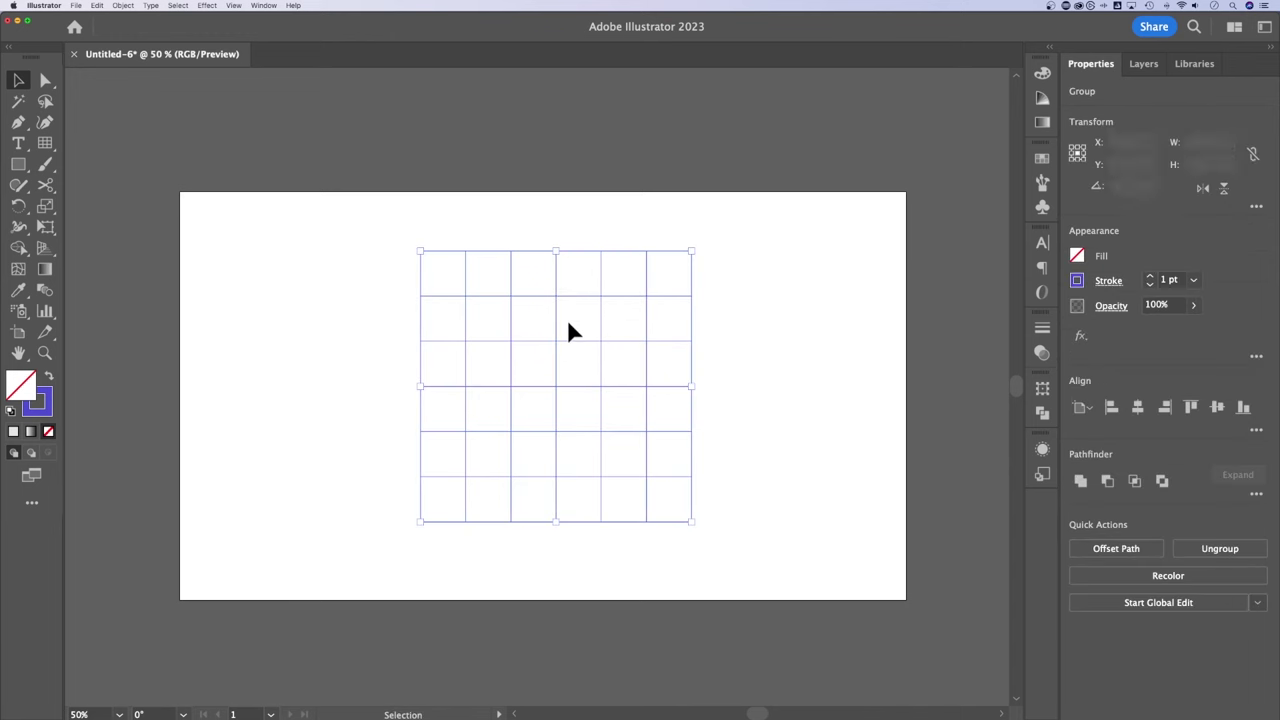
pyautogui.click(233, 5)
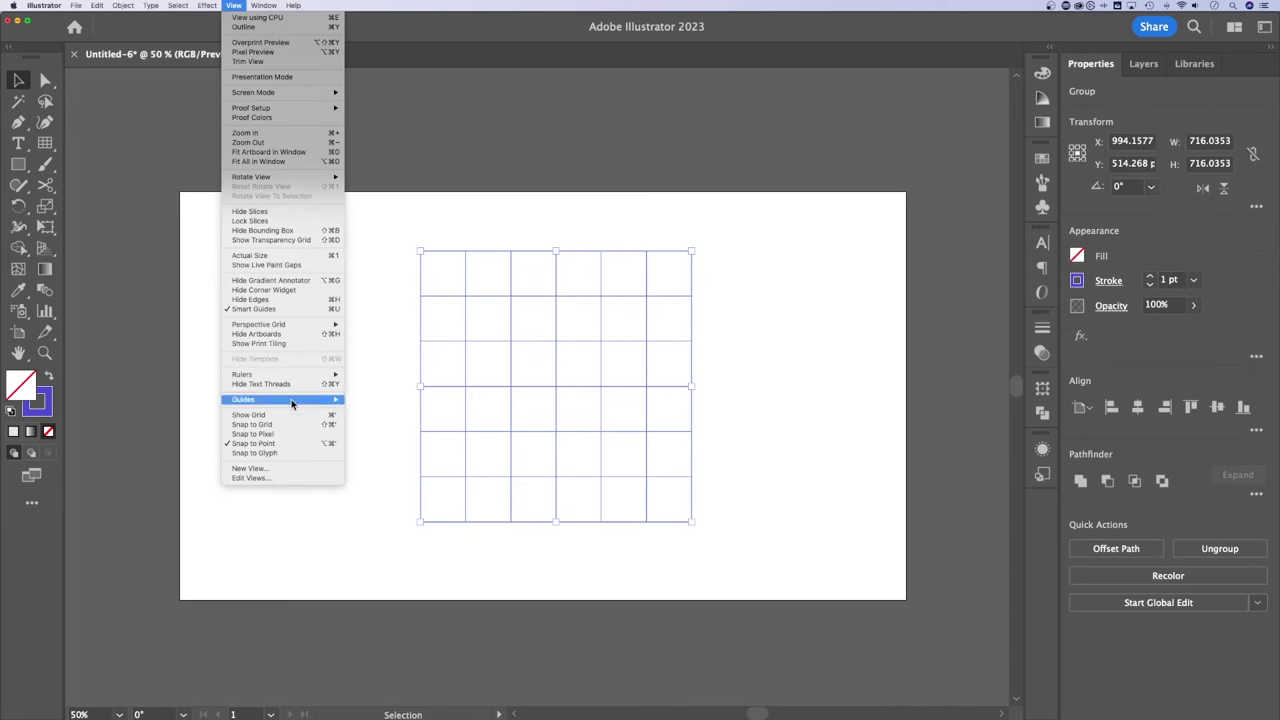
pyautogui.moveTo(260, 399)
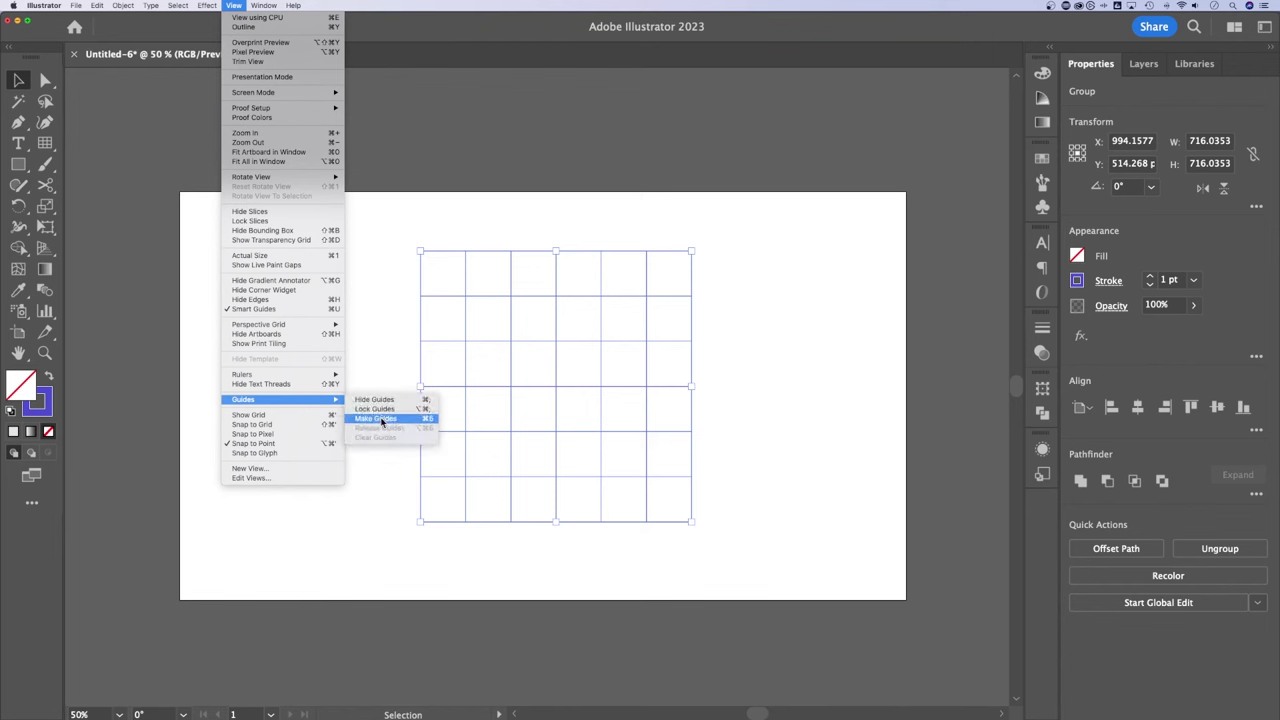
pyautogui.click(381, 419)
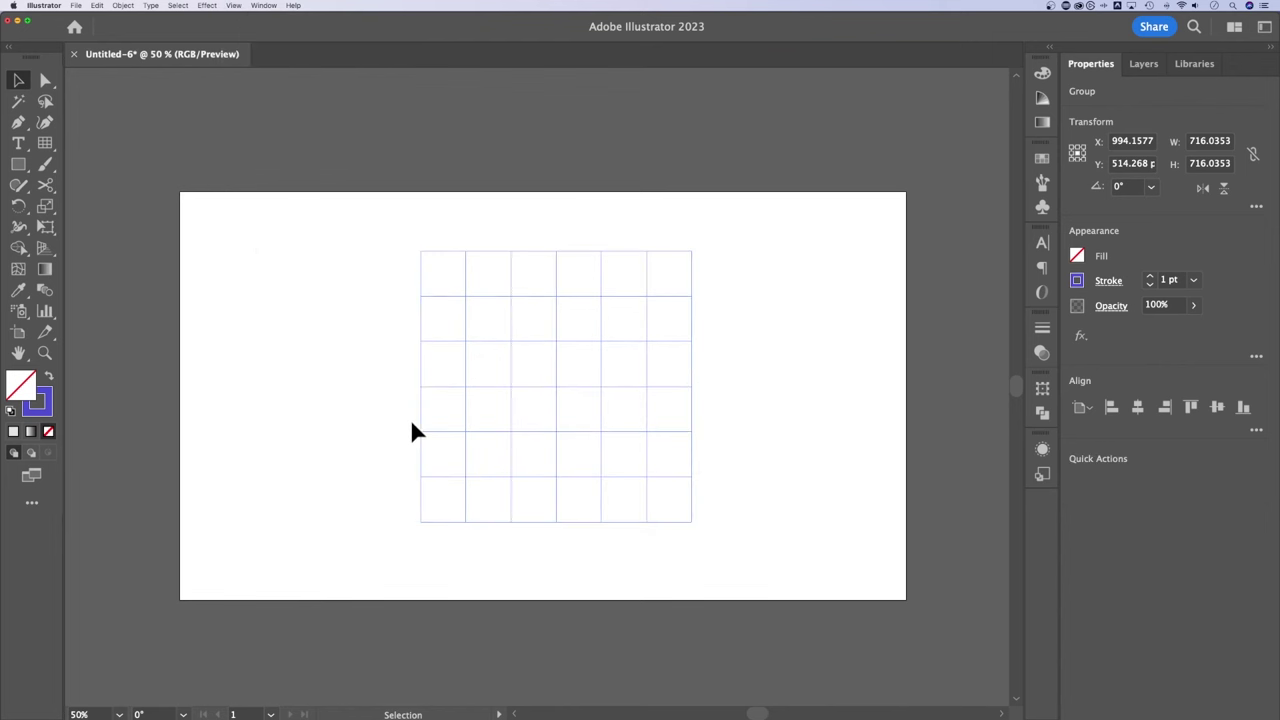
pyautogui.click(698, 357)
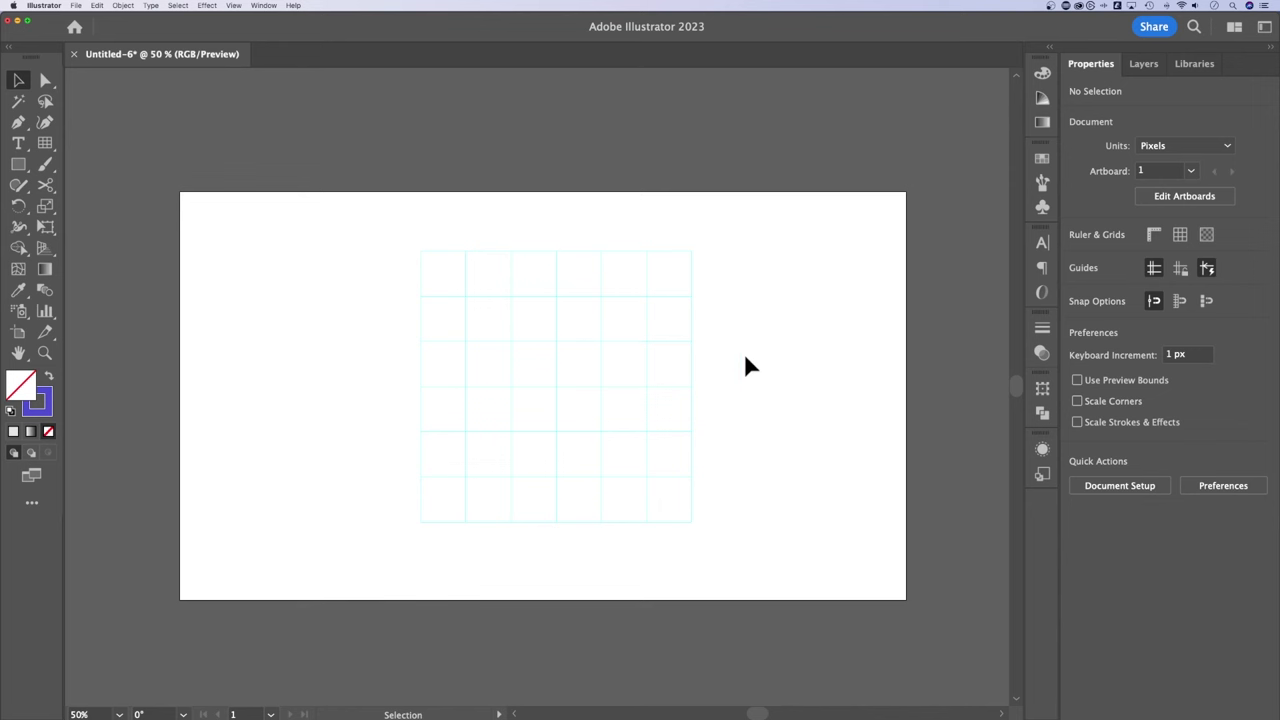
# Step: Nudge the 6×6 guide grid slightly left, deselect it, then undo the last action
pyautogui.moveTo(692, 350); pyautogui.dragTo(667, 343)
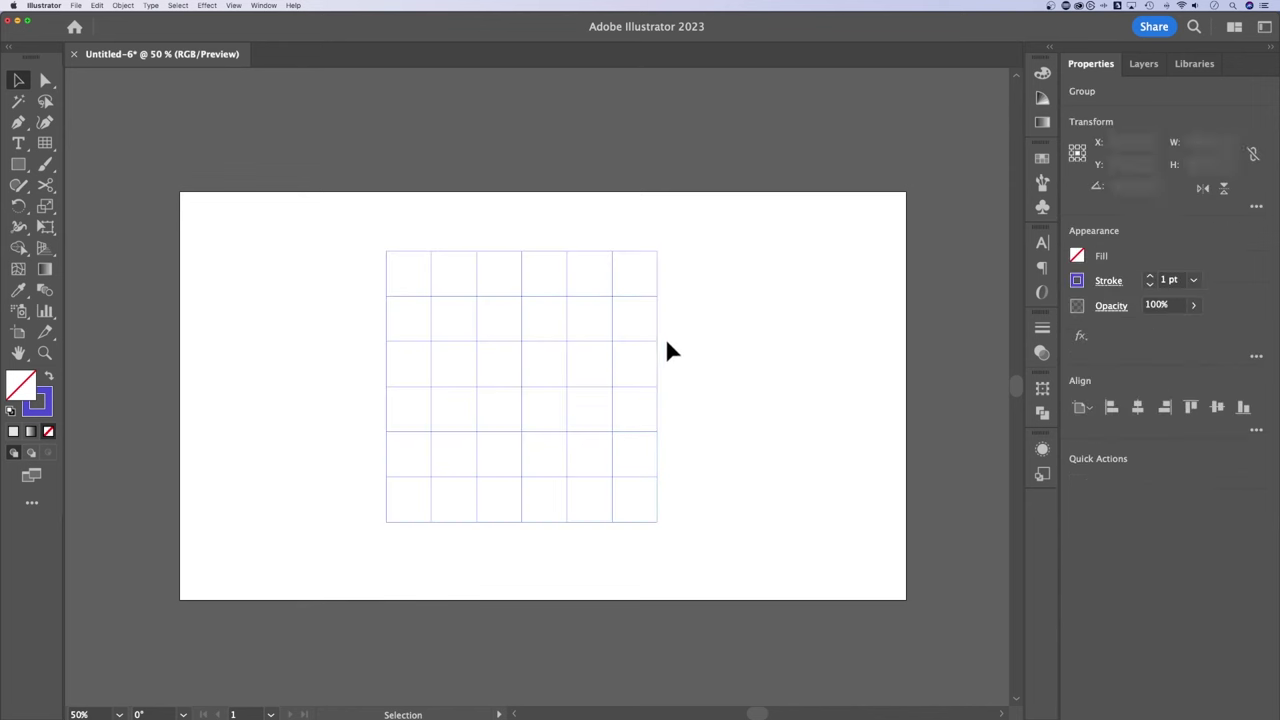
pyautogui.click(693, 345)
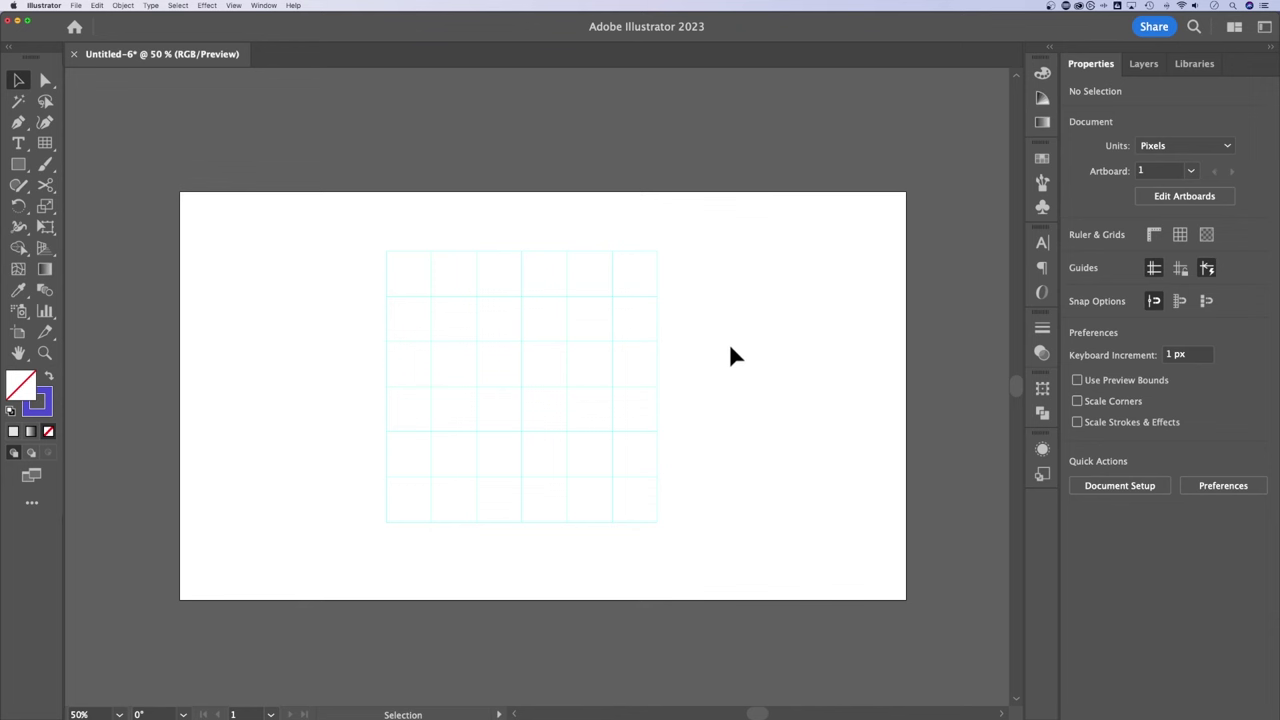
pyautogui.hotkey('ctrl', 'z')
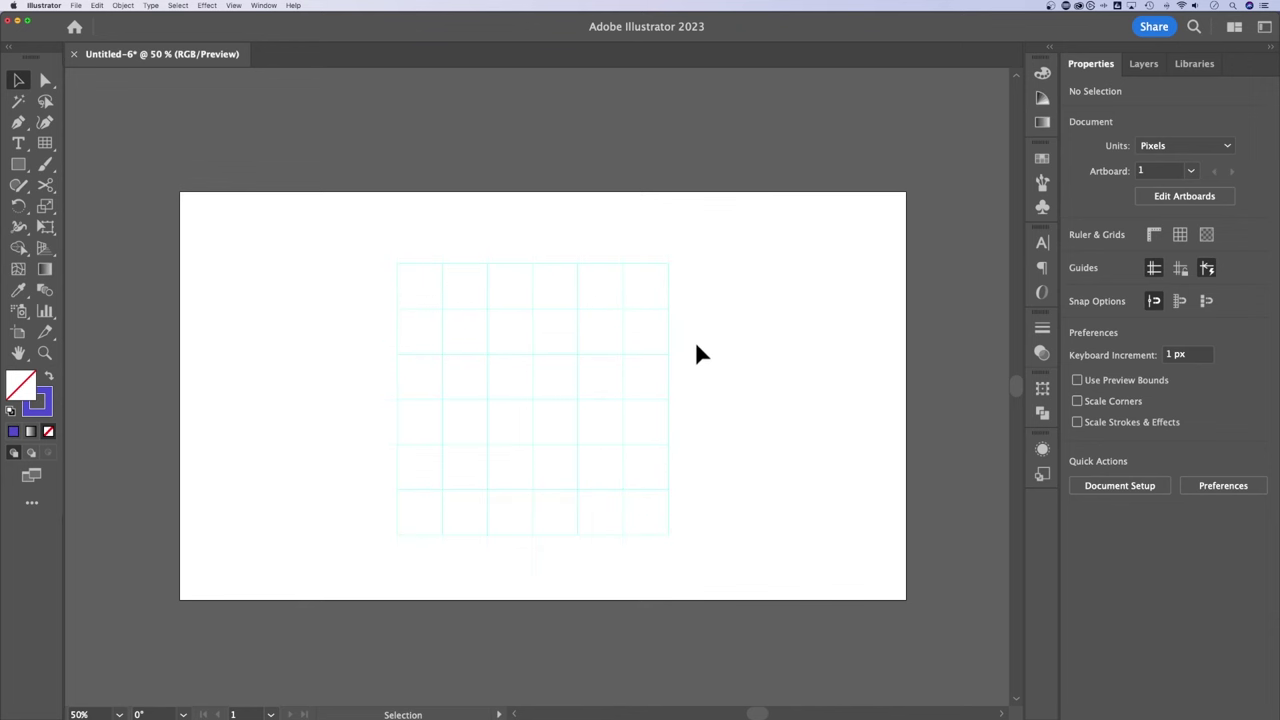